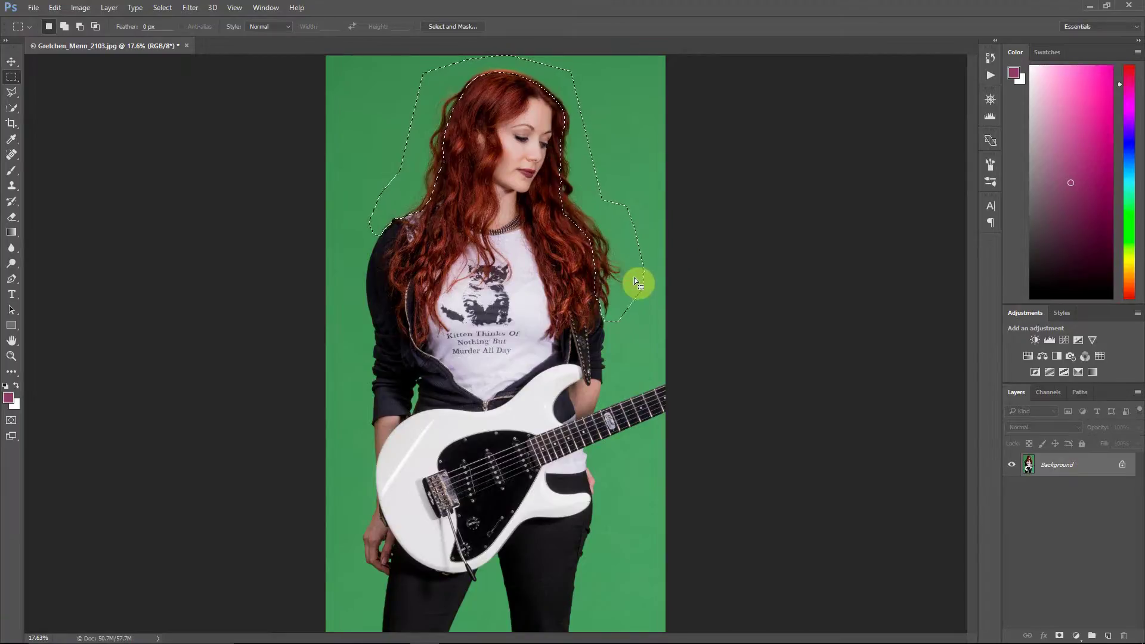
Zoom to 300% on the top of the head so the red hair edge fills the window
key("ctrl+plus")
key("ctrl+plus")
scroll(965, 233, "up", 5)
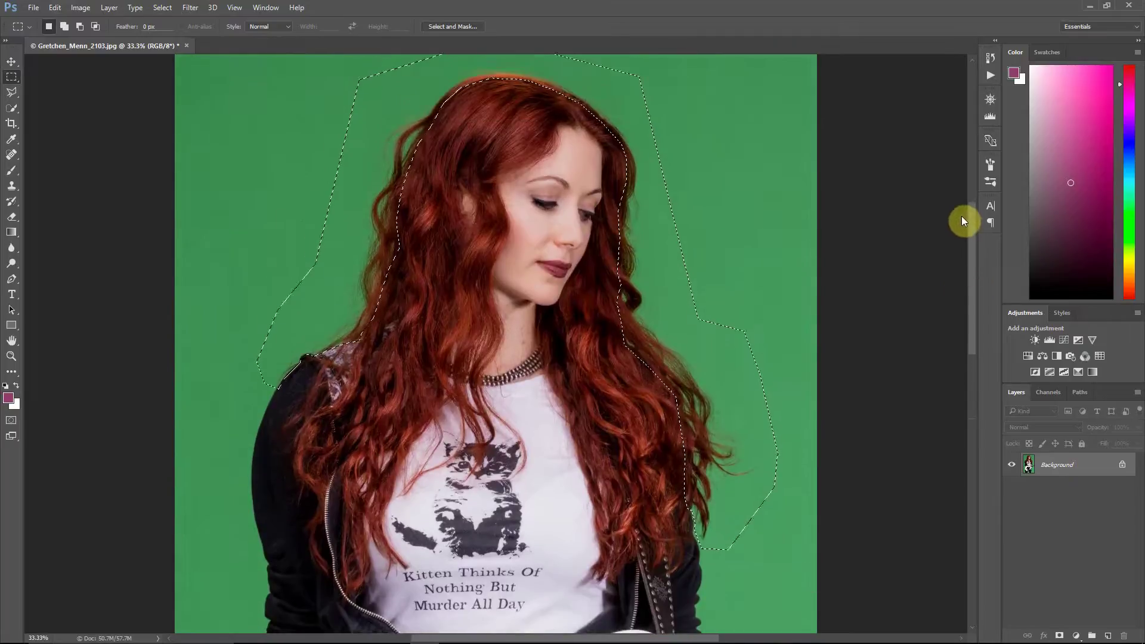
key("ctrl+plus")
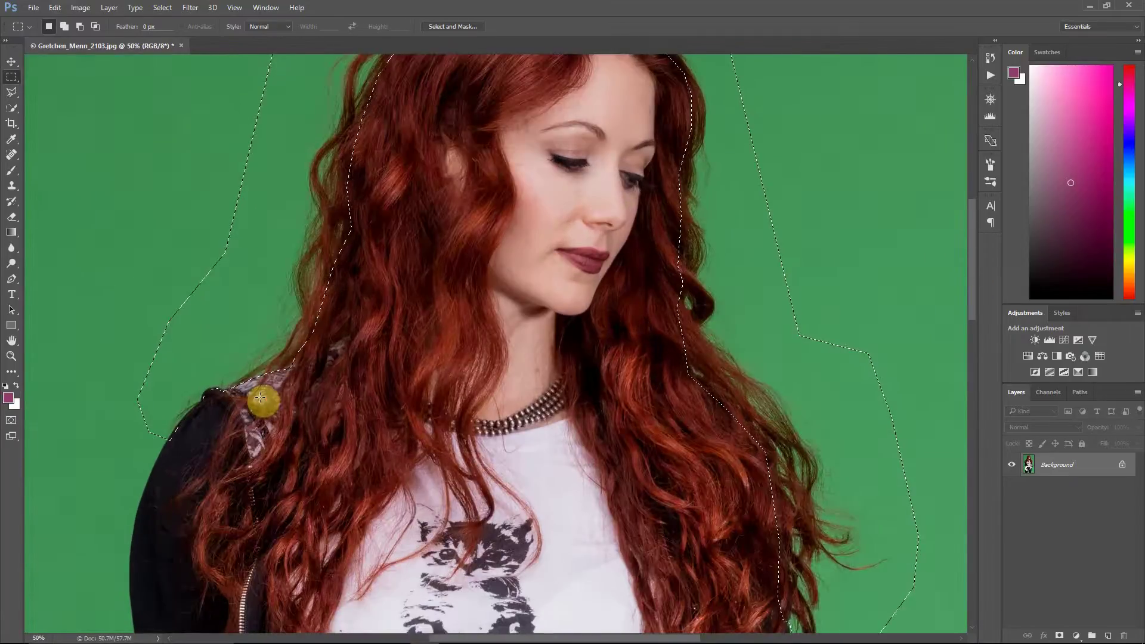
scroll(269, 399, "up", 3)
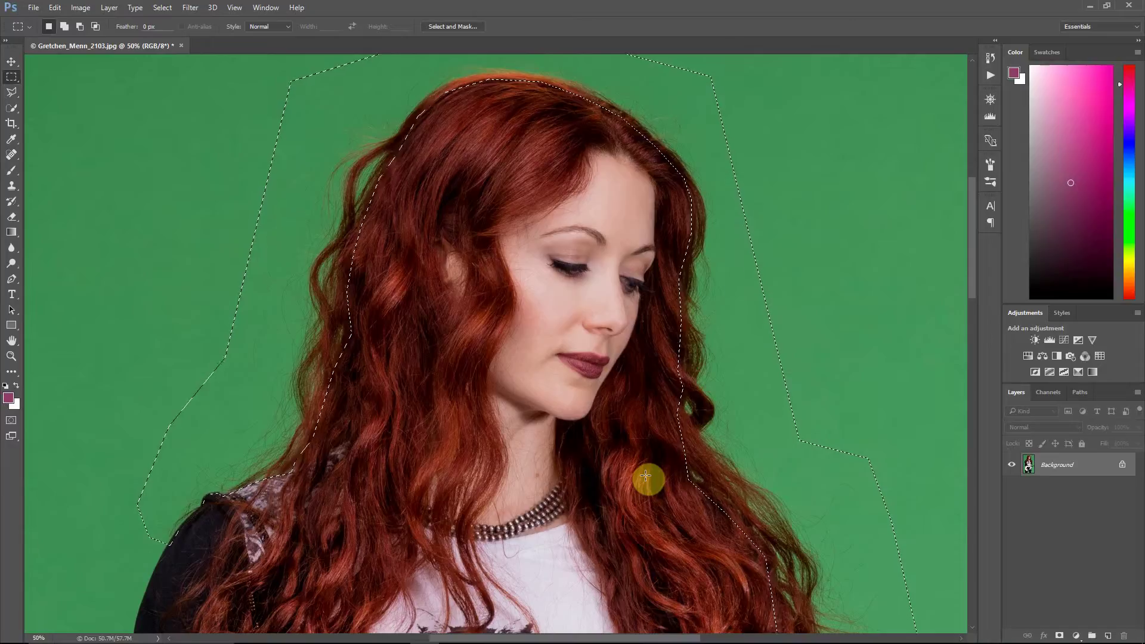
left_click_drag(691, 630, 766, 629)
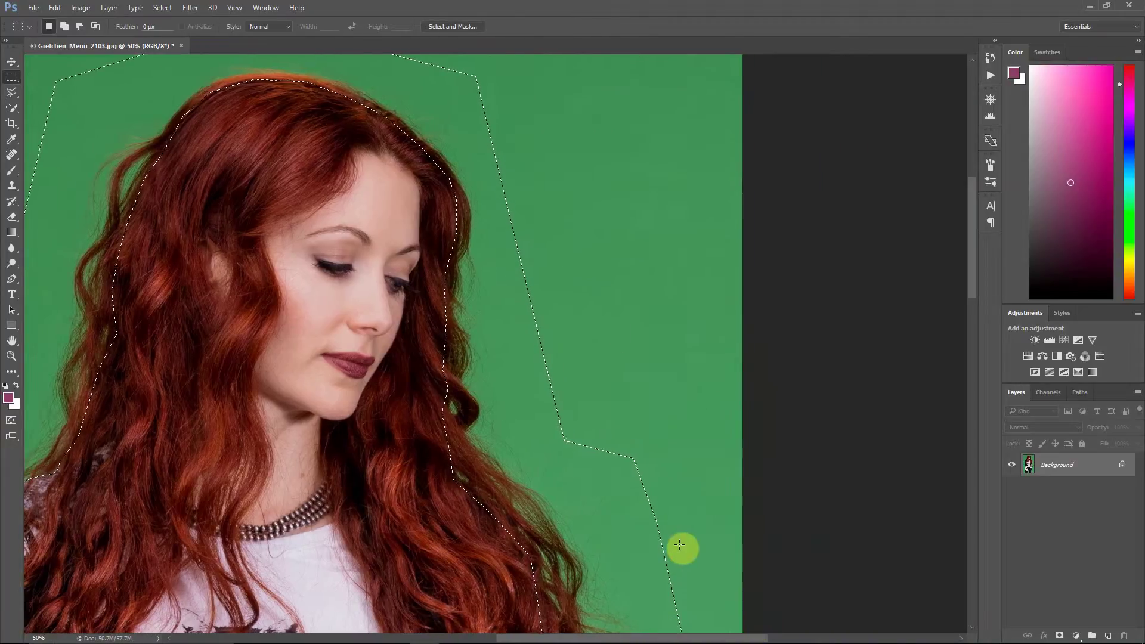
scroll(680, 545, "up", 5)
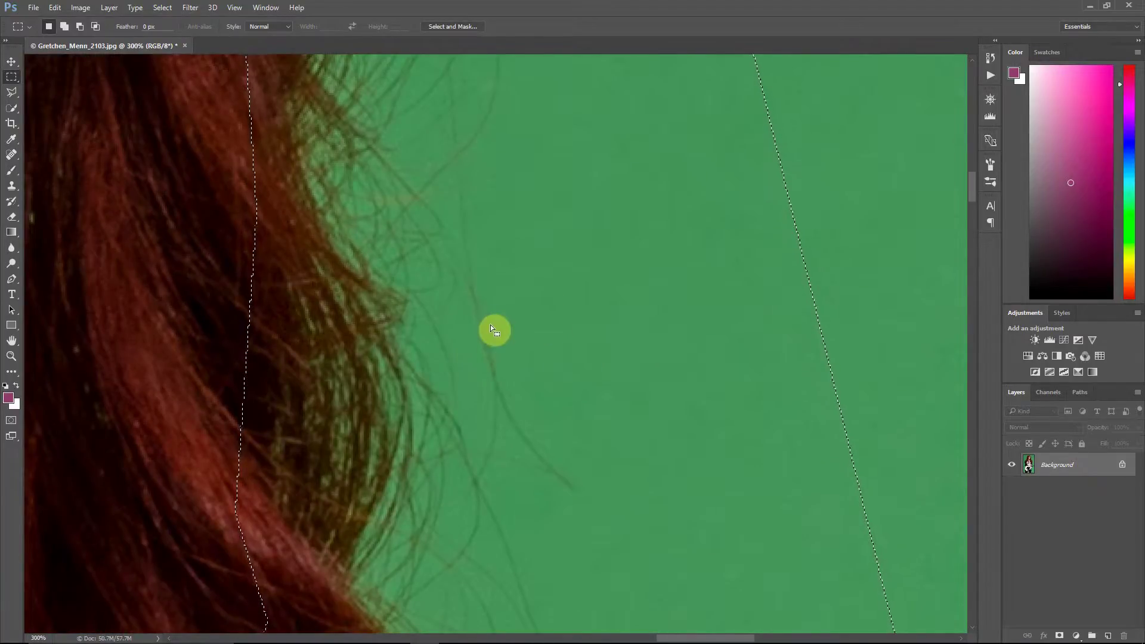
left_click(9, 398)
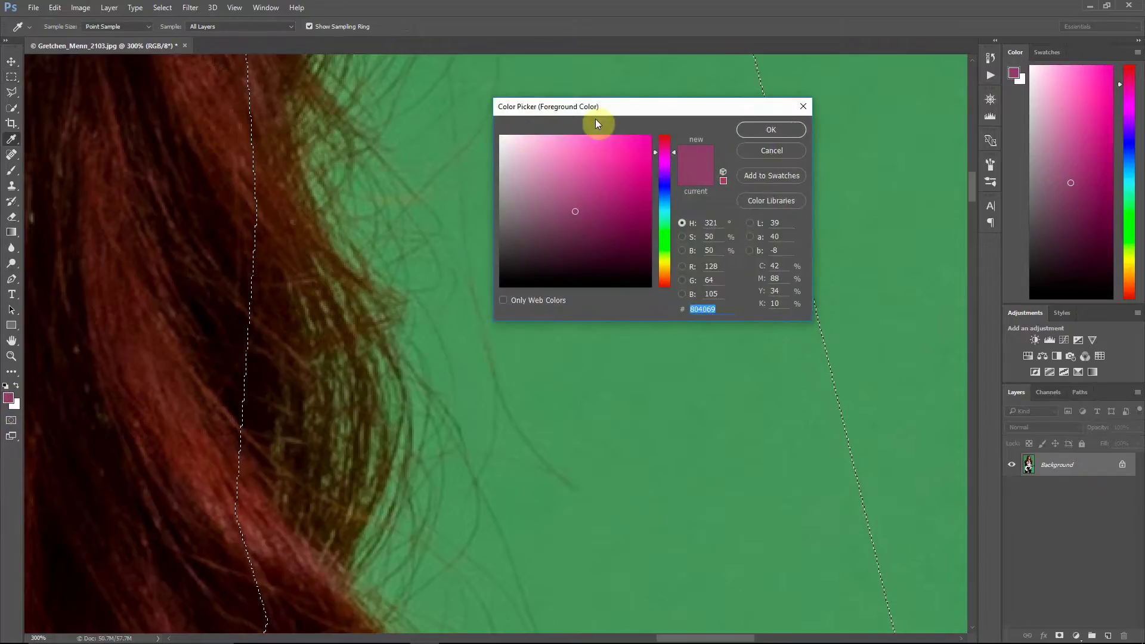
left_click_drag(606, 114, 654, 124)
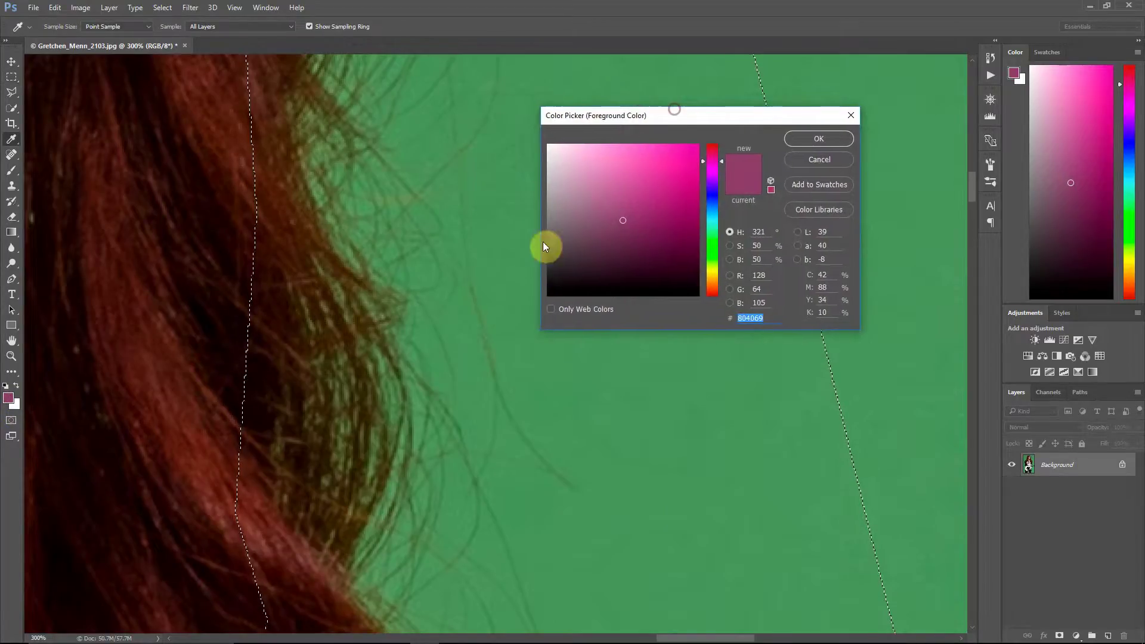
left_click(501, 282)
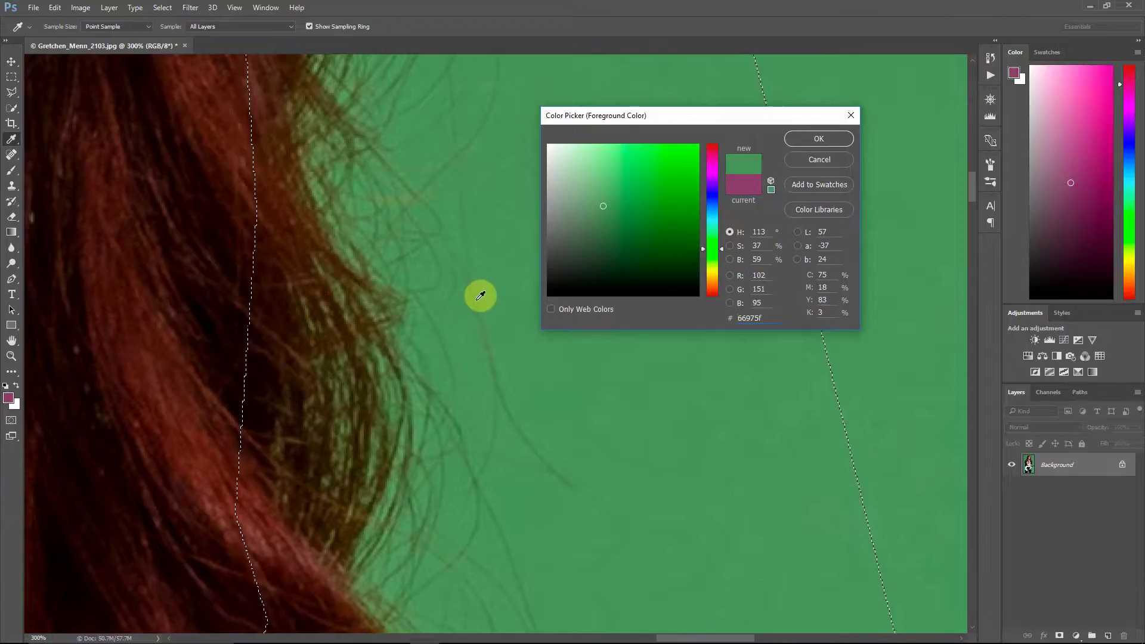
left_click(481, 296)
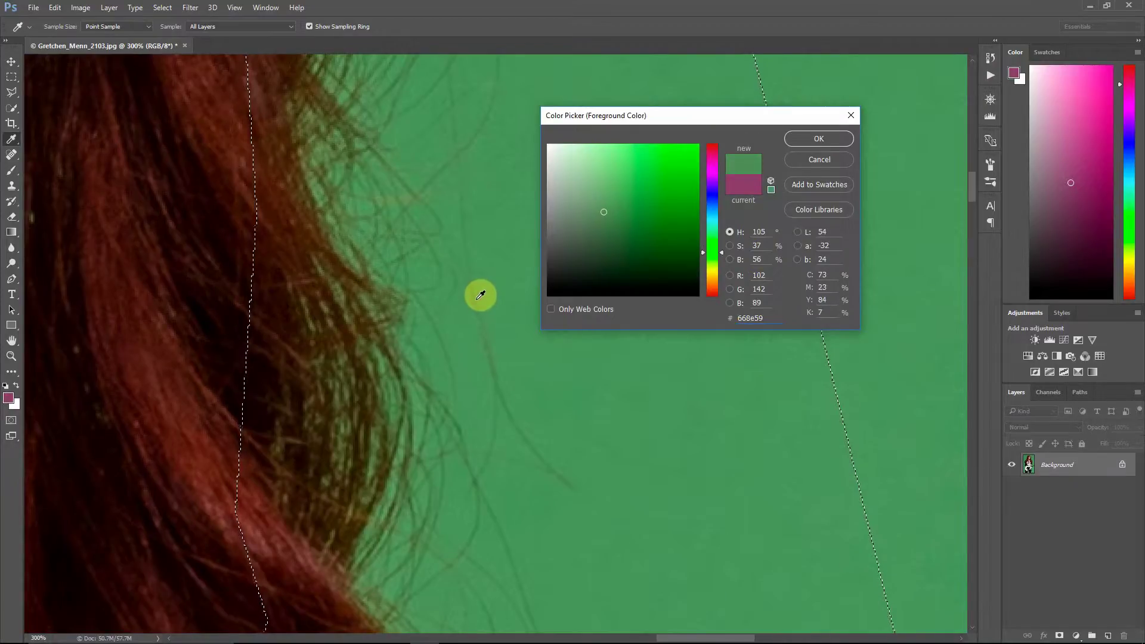
left_click(479, 296)
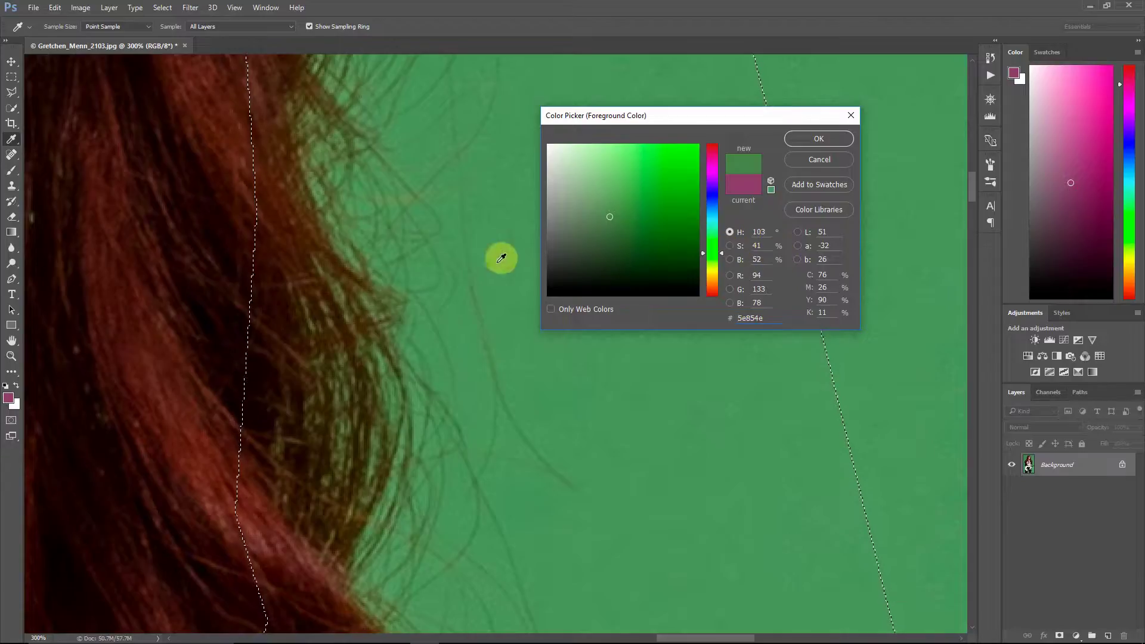
left_click(164, 343)
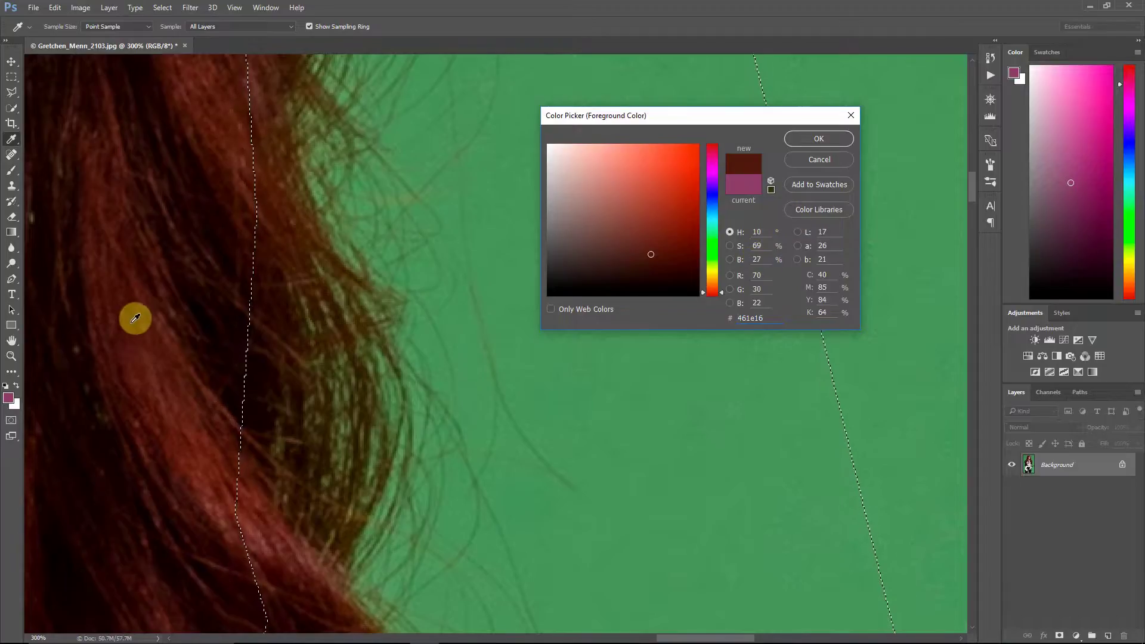
mouse_move(136, 318)
left_mouse_down()
mouse_move(102, 309)
mouse_move(97, 225)
left_mouse_up()
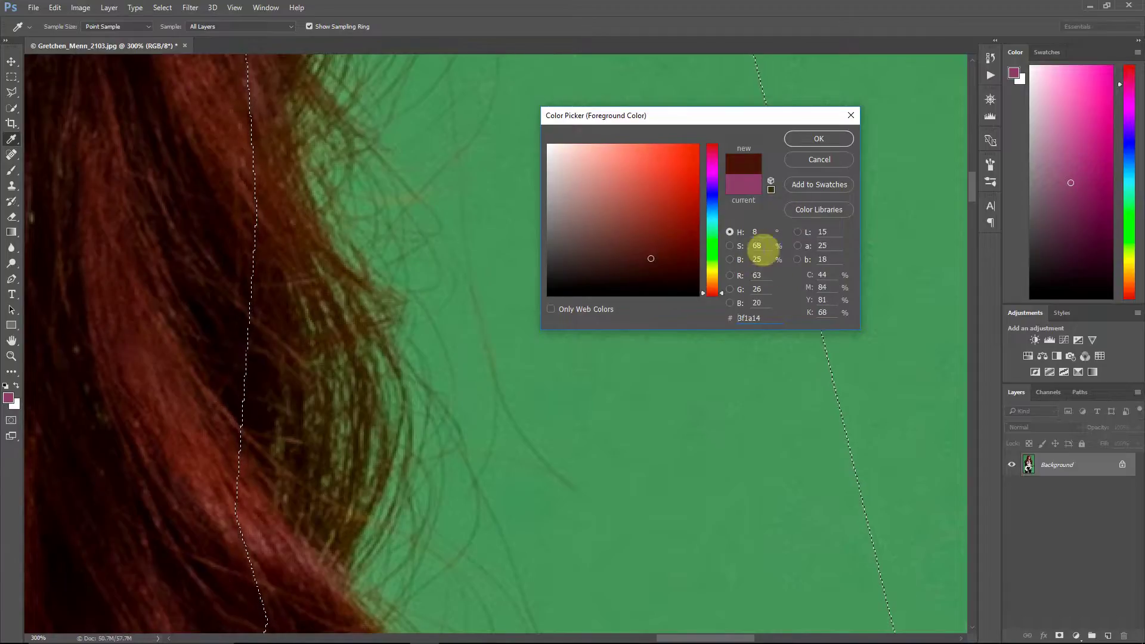
left_click(477, 290)
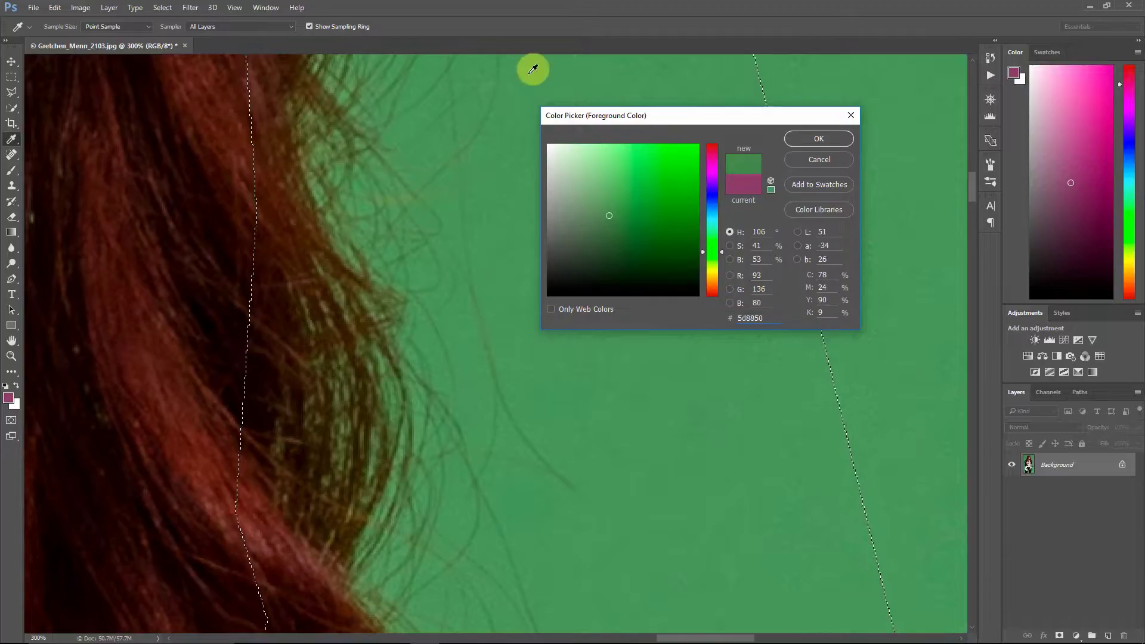
Dismiss the colour picker, fit the photo to the window, and run EZ Green Screen 5 - Dual Mask
left_click(842, 158)
key("m")
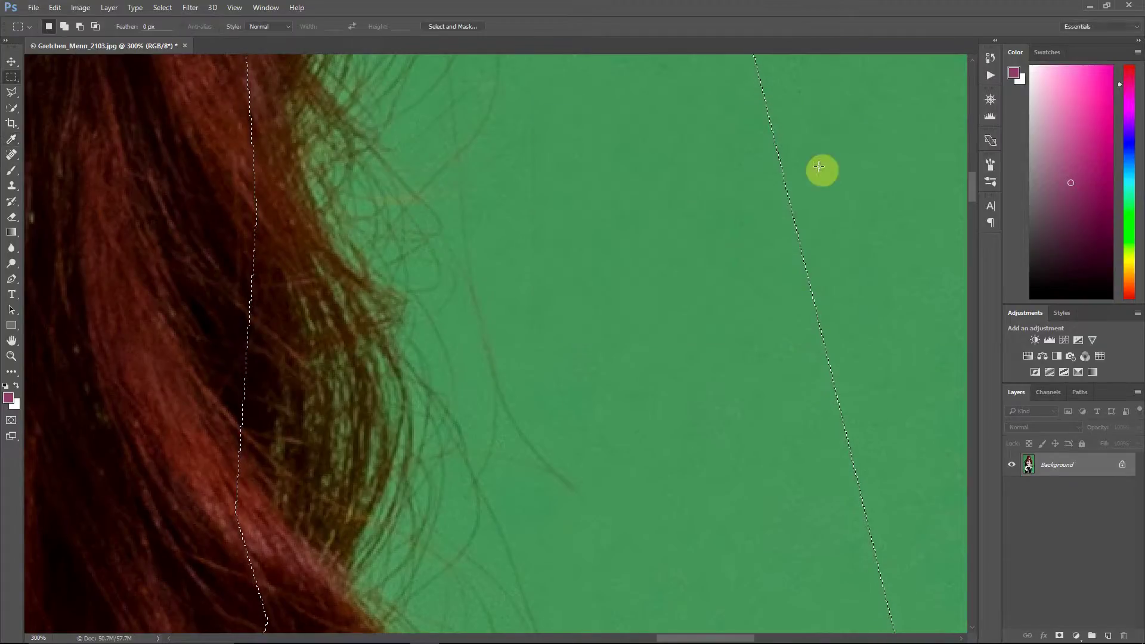
key("ctrl+0")
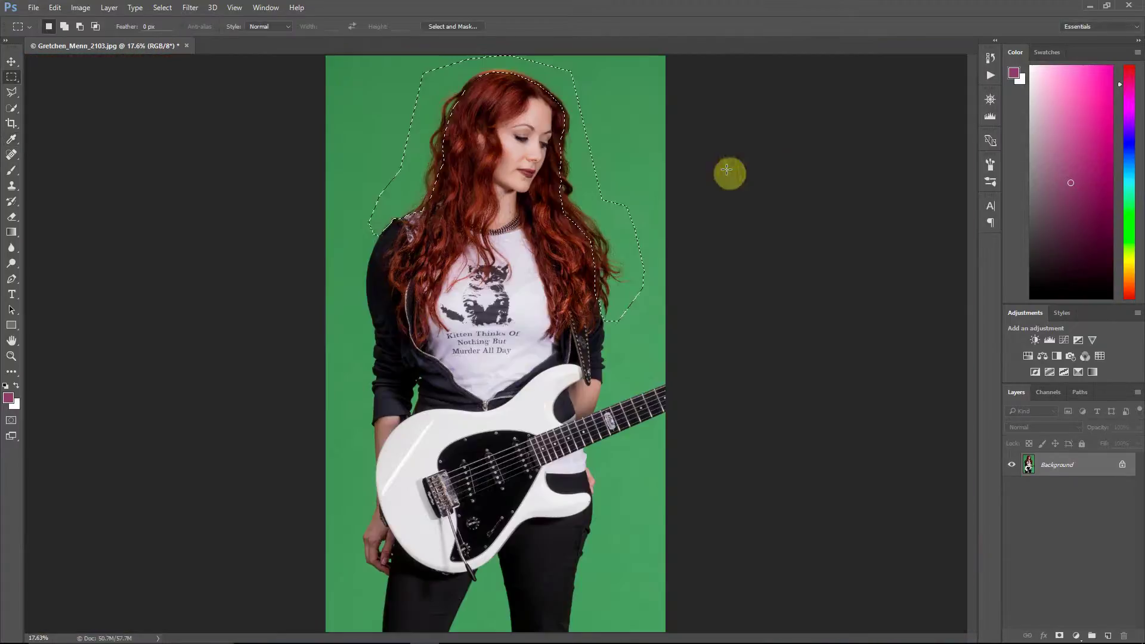
left_click(191, 8)
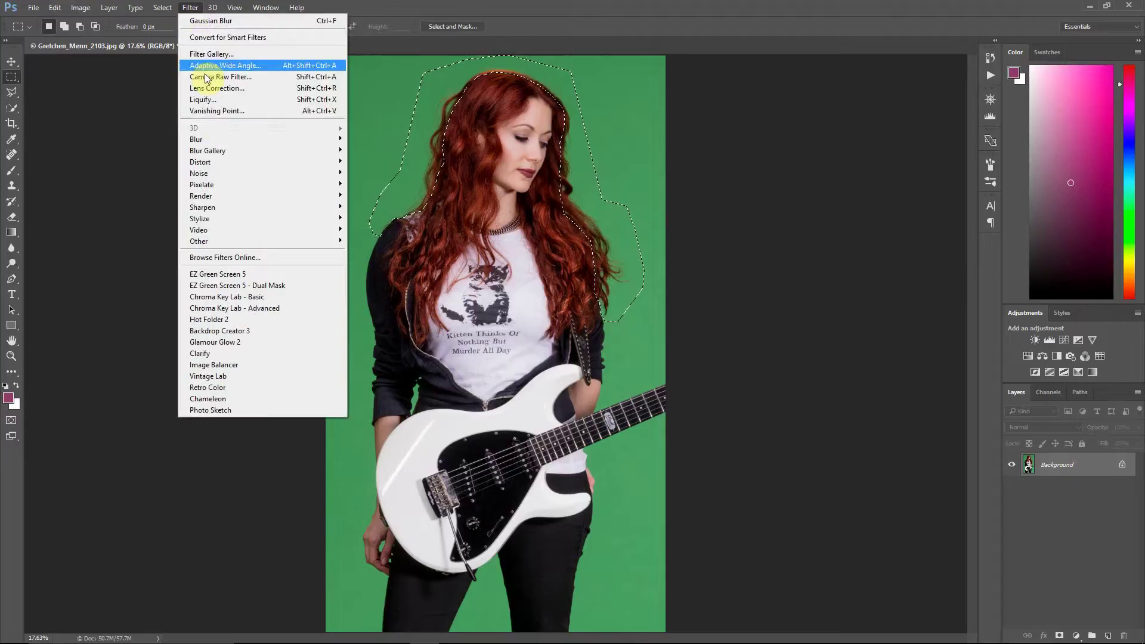
left_click(261, 288)
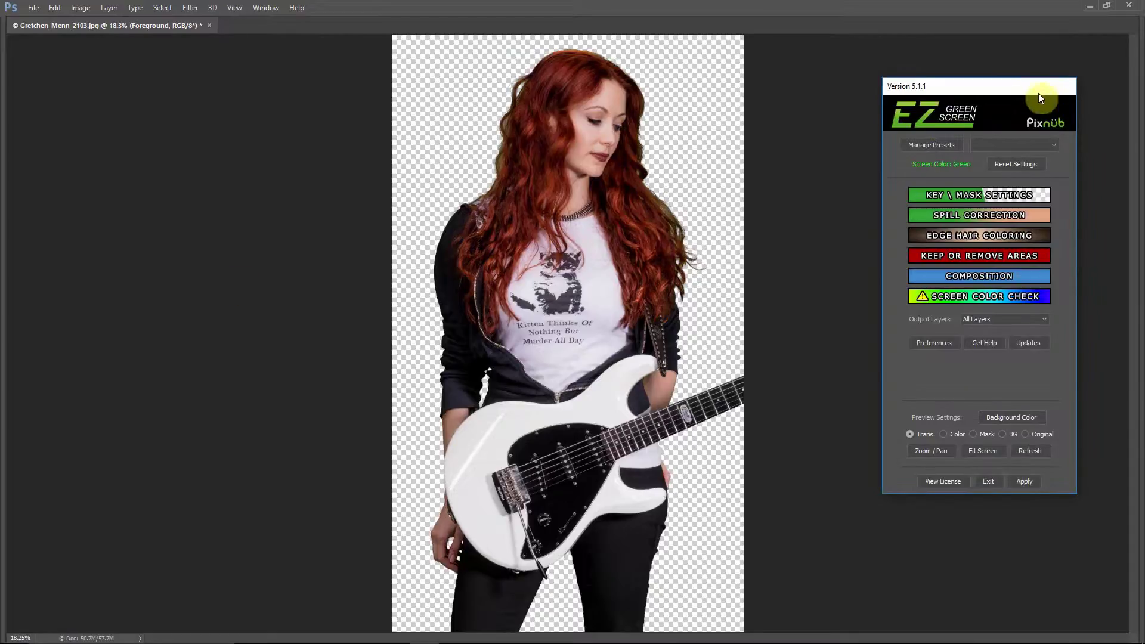
Preview the cutout on solid grey, zoom in on the hair, then return to the main menu
left_click_drag(1036, 93, 966, 93)
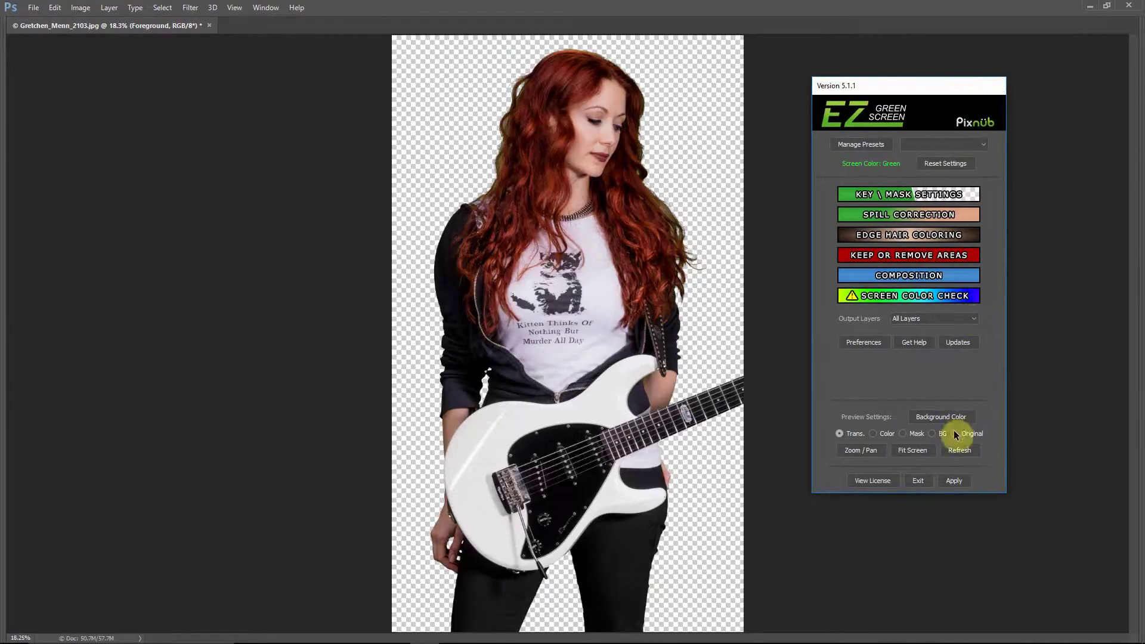
left_click(880, 433)
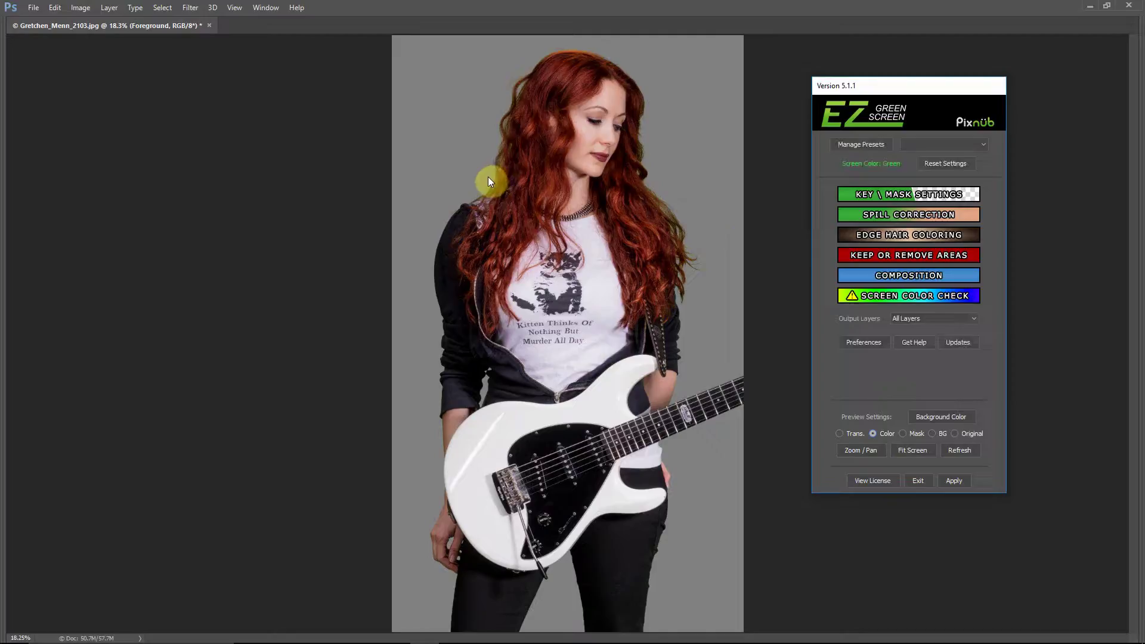
left_click(861, 451)
left_click(593, 210, "ctrl")
left_click(596, 143, "ctrl")
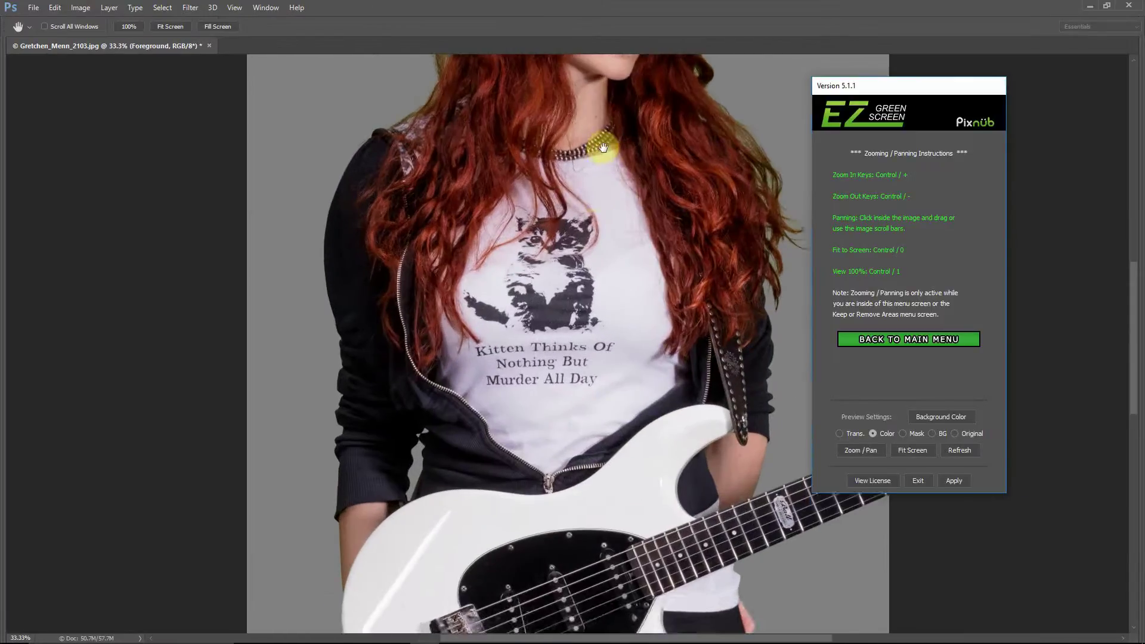
left_click_drag(596, 143, 576, 396)
left_click(550, 413, "ctrl")
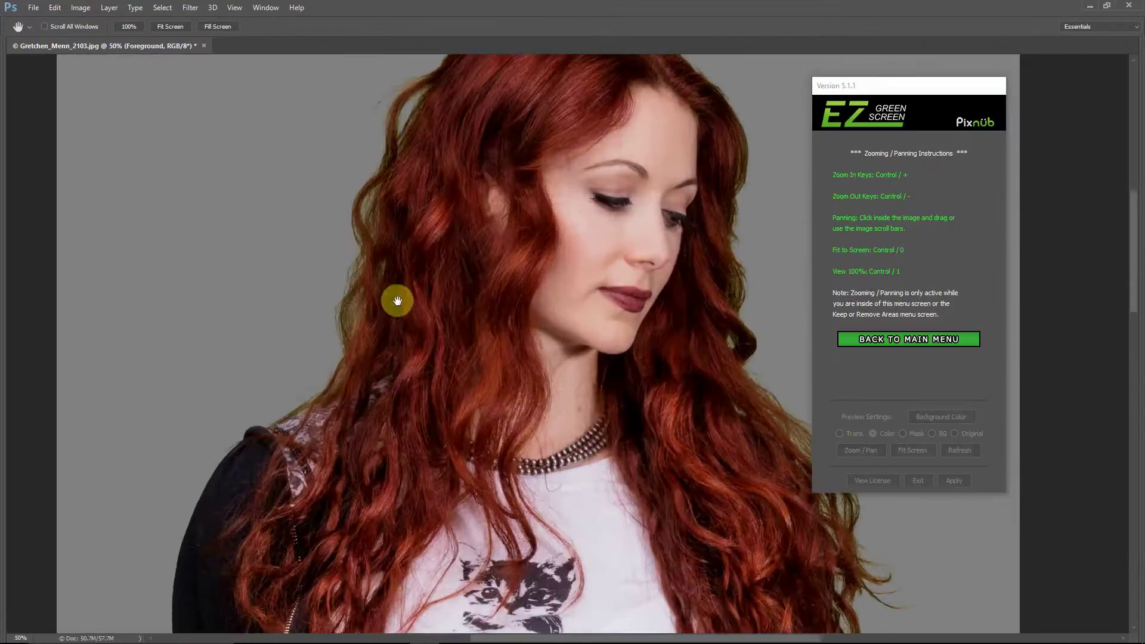
left_click_drag(402, 299, 369, 397)
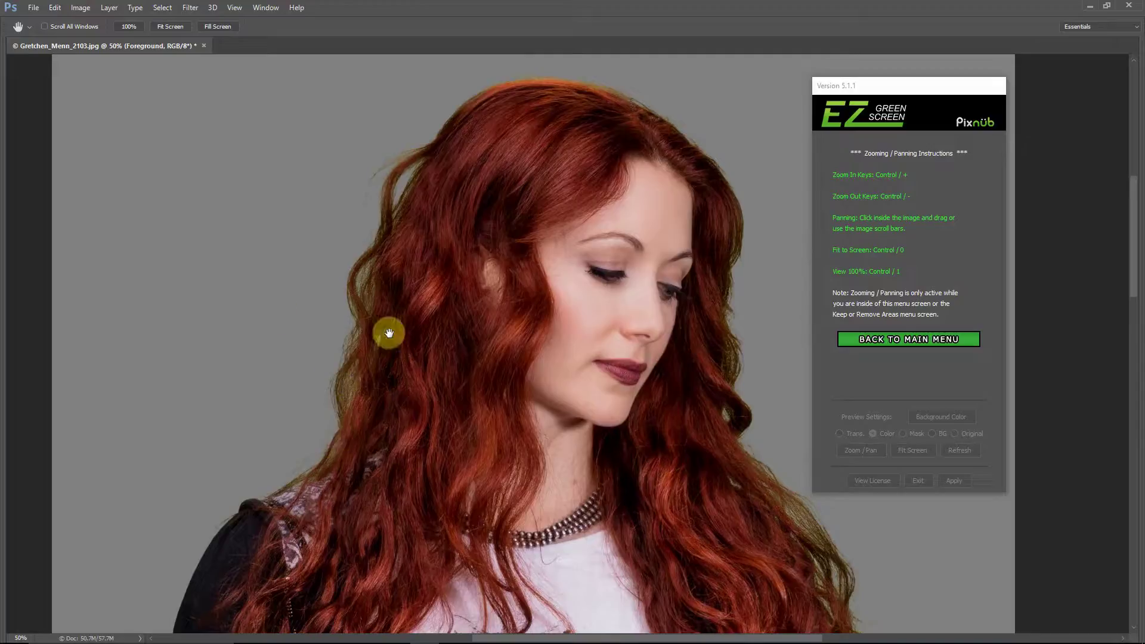
left_click(911, 338)
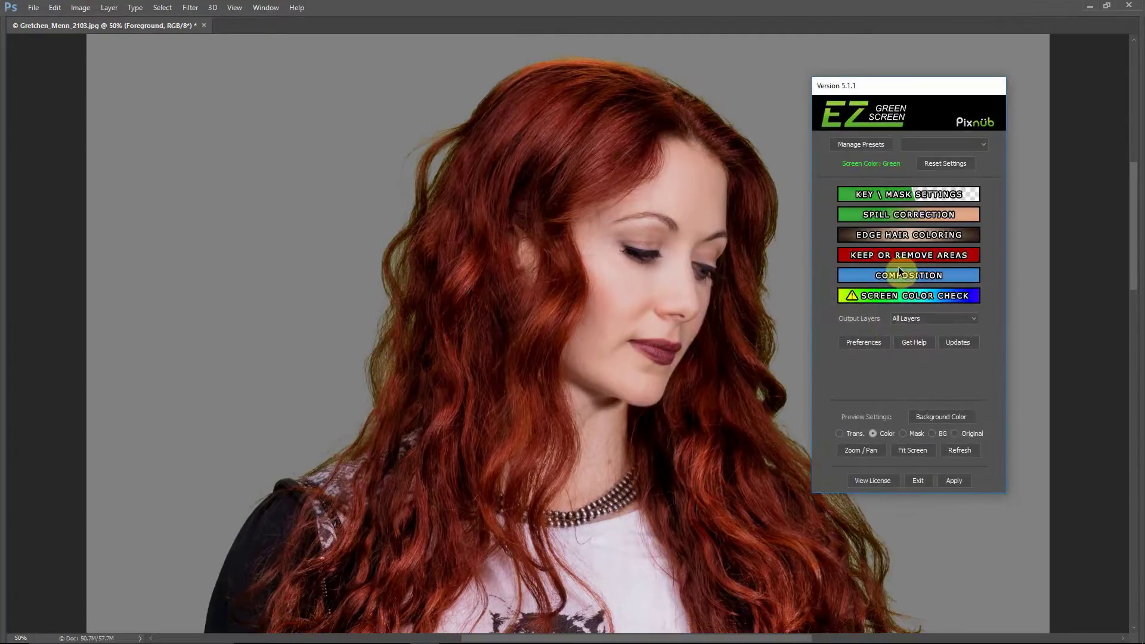
Open Spill Correction and set its opacity to 60
left_click(940, 216)
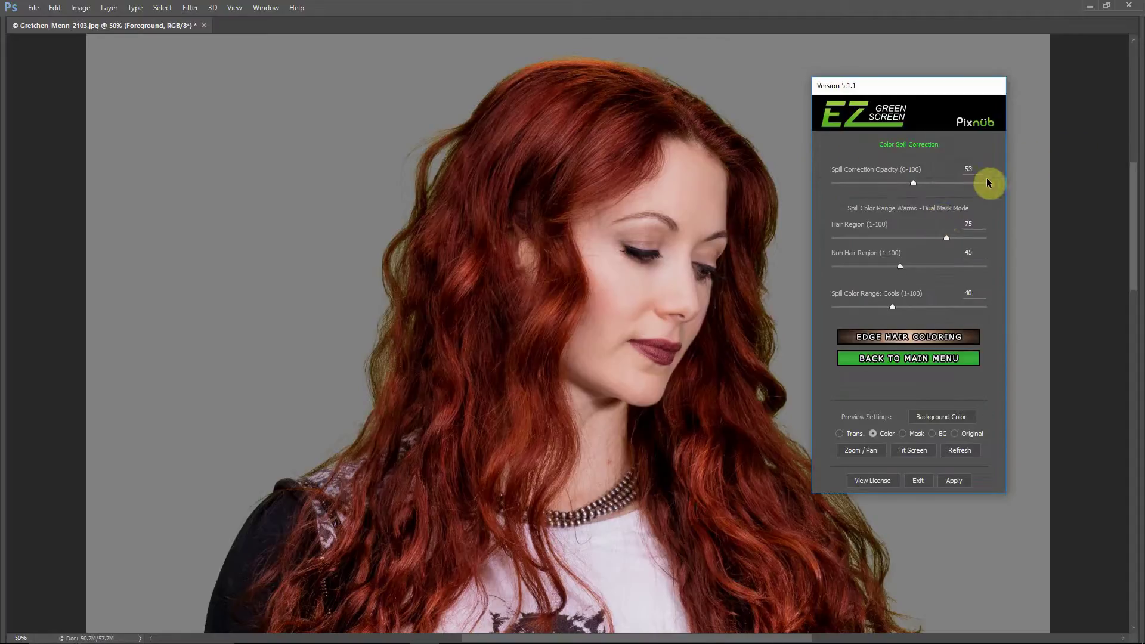
double_click(972, 169)
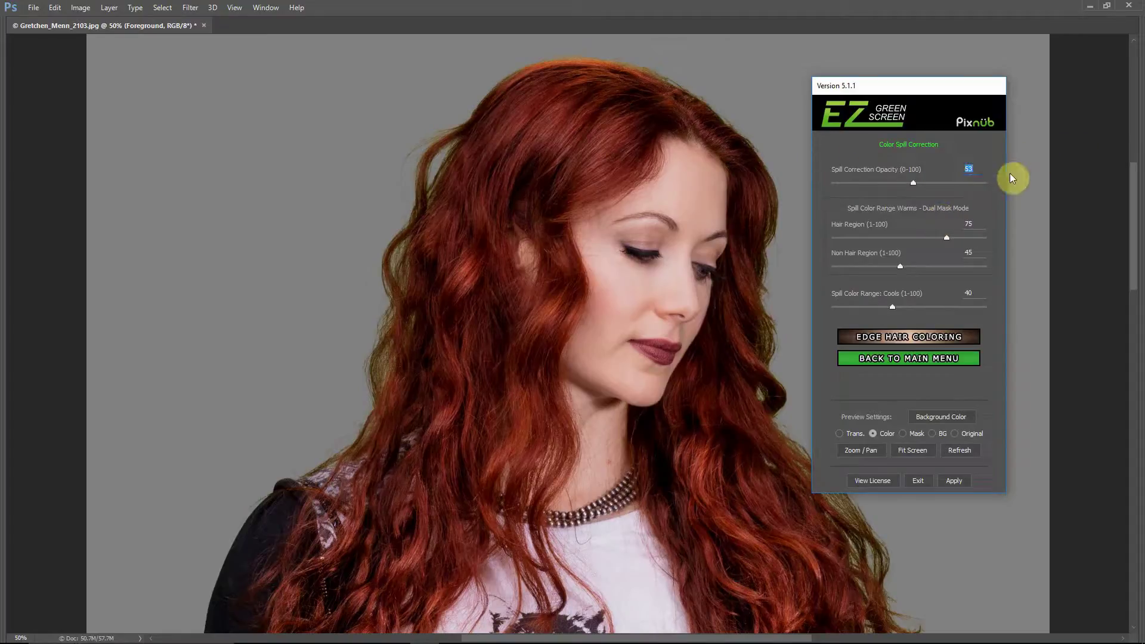
type("60")
key("Return")
Try Hair Region spill values of 0, 25 and 75, settle on 100, then open Key \ Mask Settings
left_click_drag(949, 239, 833, 241)
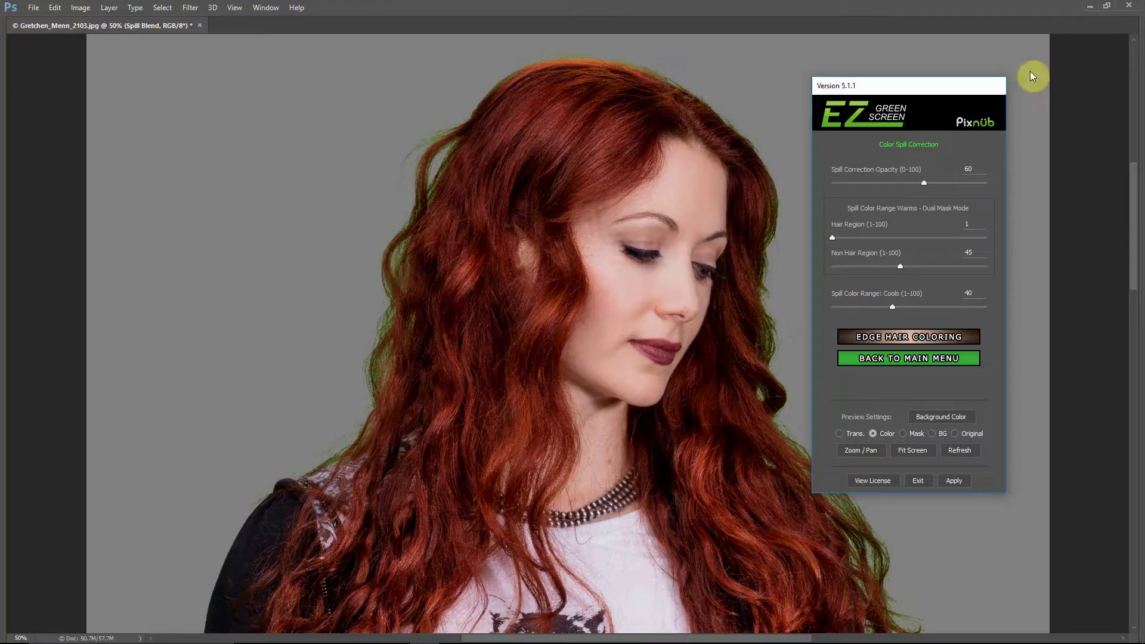
left_click_drag(834, 238, 978, 245)
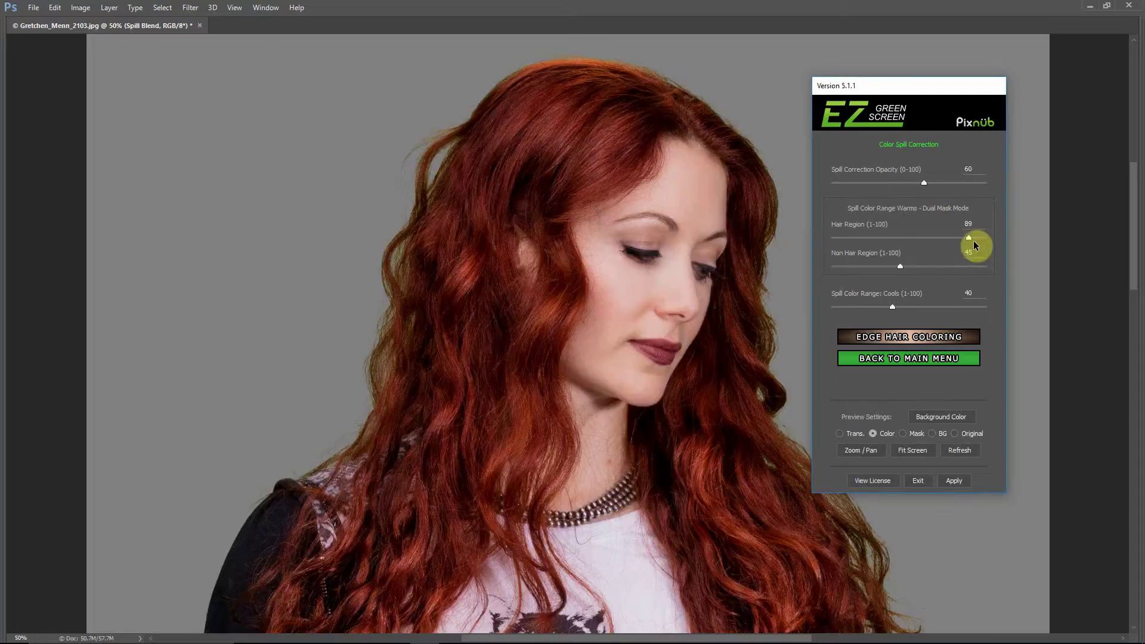
left_click_drag(971, 241, 1023, 254)
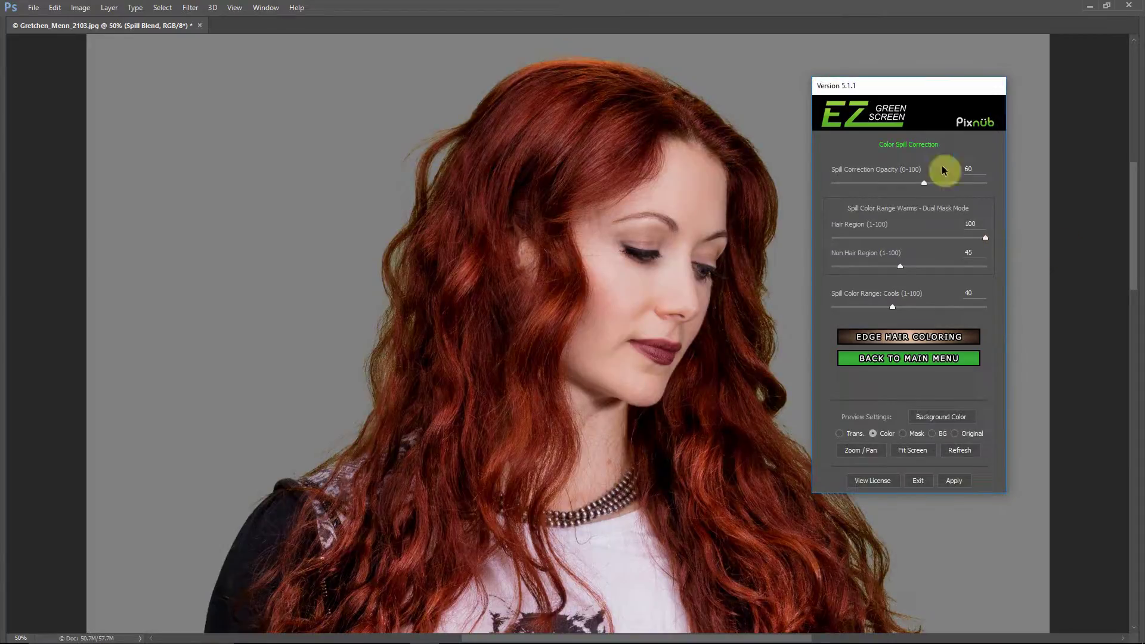
double_click(971, 224)
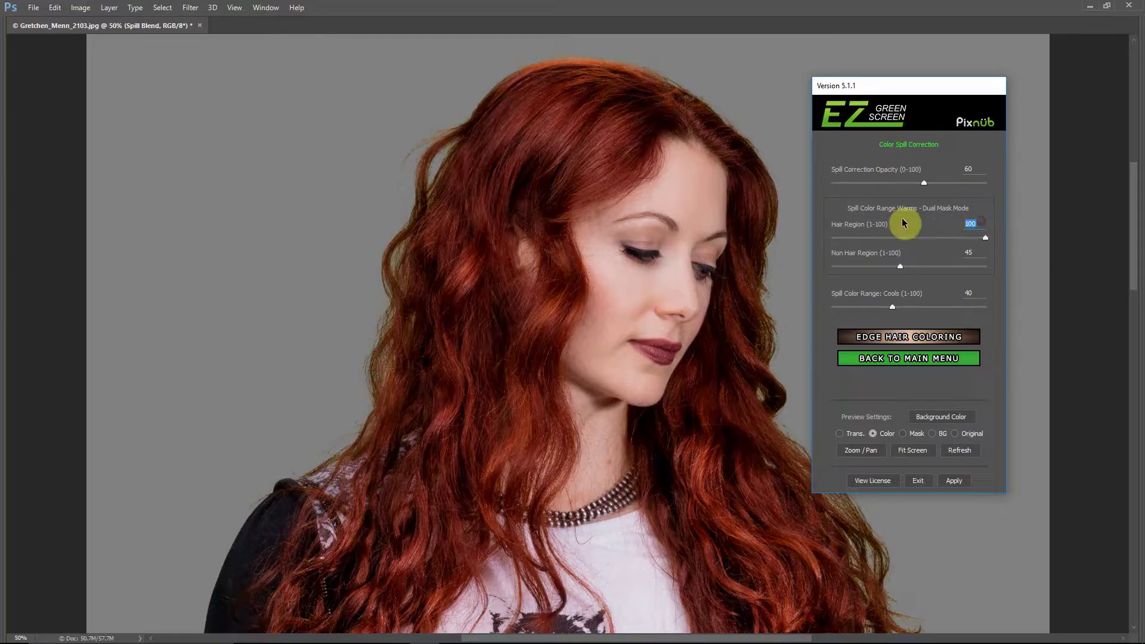
type("75")
key("Return")
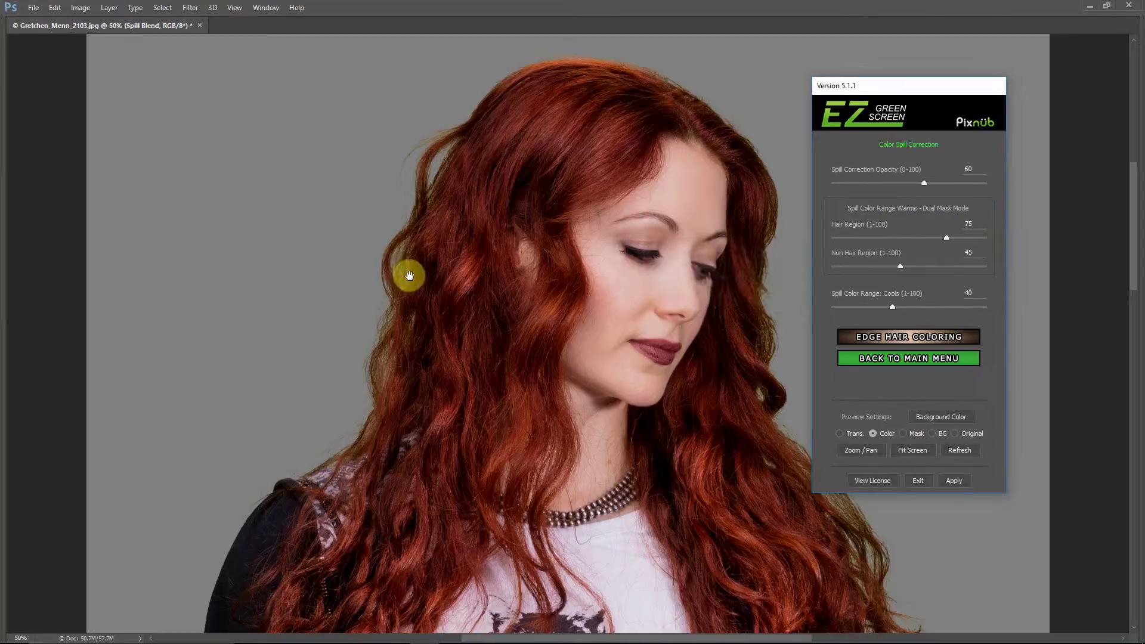
double_click(981, 224)
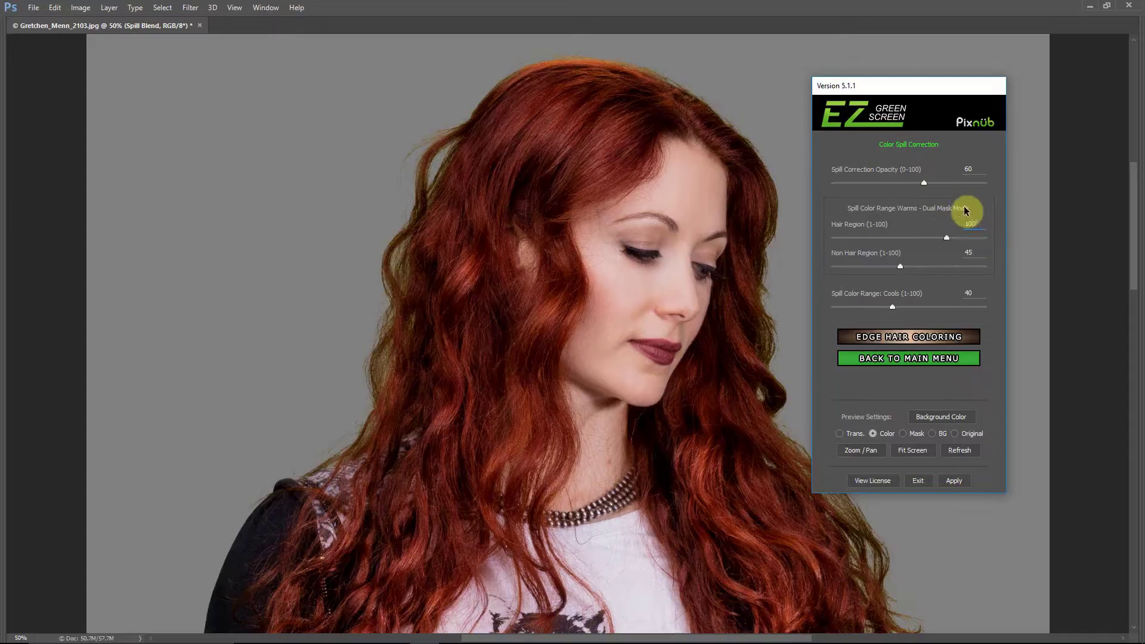
key("Return")
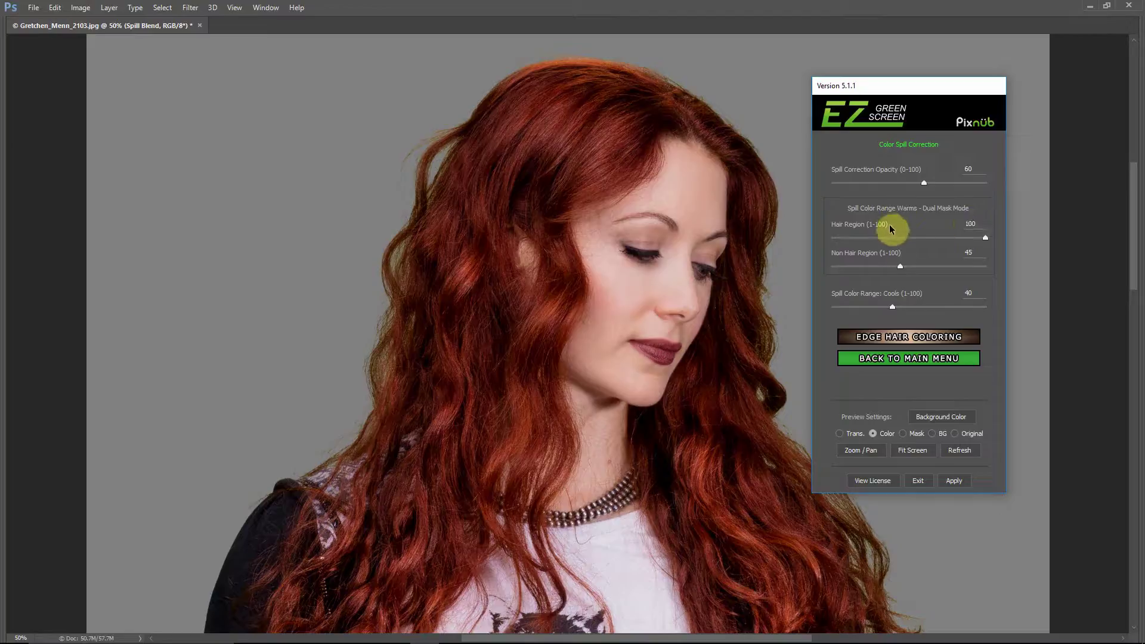
left_click(902, 358)
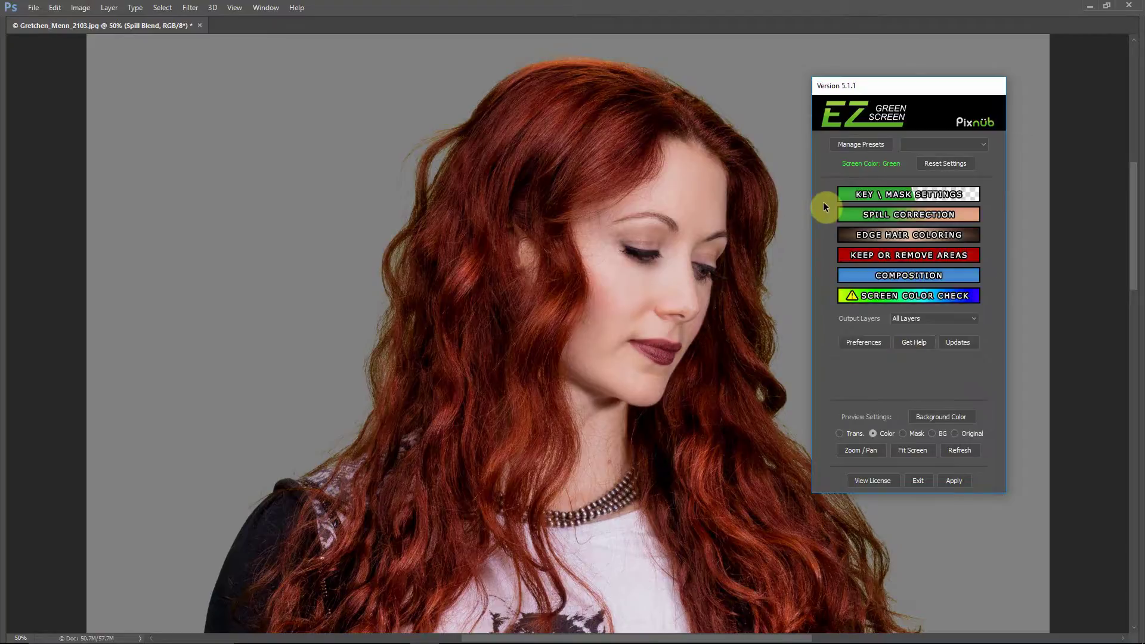
left_click(889, 195)
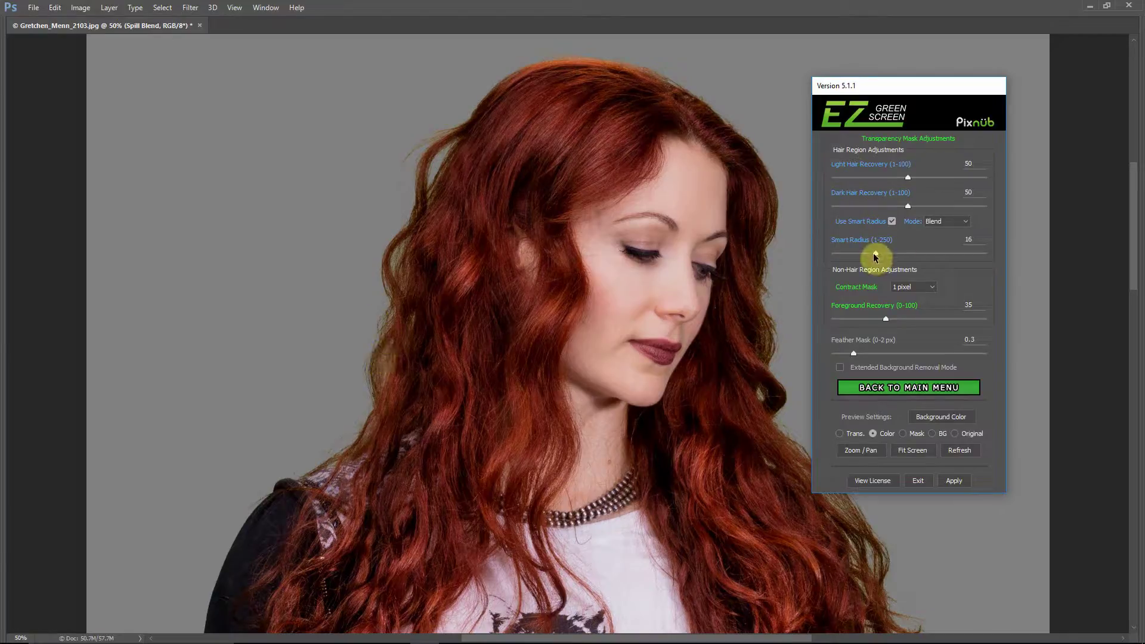
Drag Smart Radius to its maximum of 250 and move the plugin panel up-right
left_click_drag(876, 254, 998, 258)
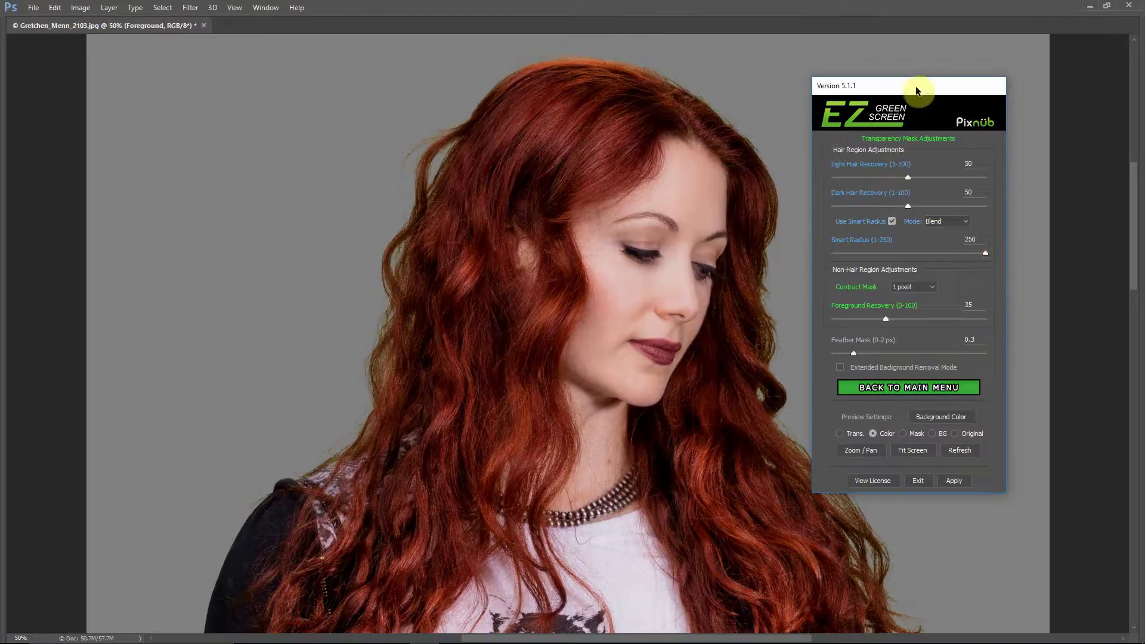
left_click_drag(921, 85, 992, 42)
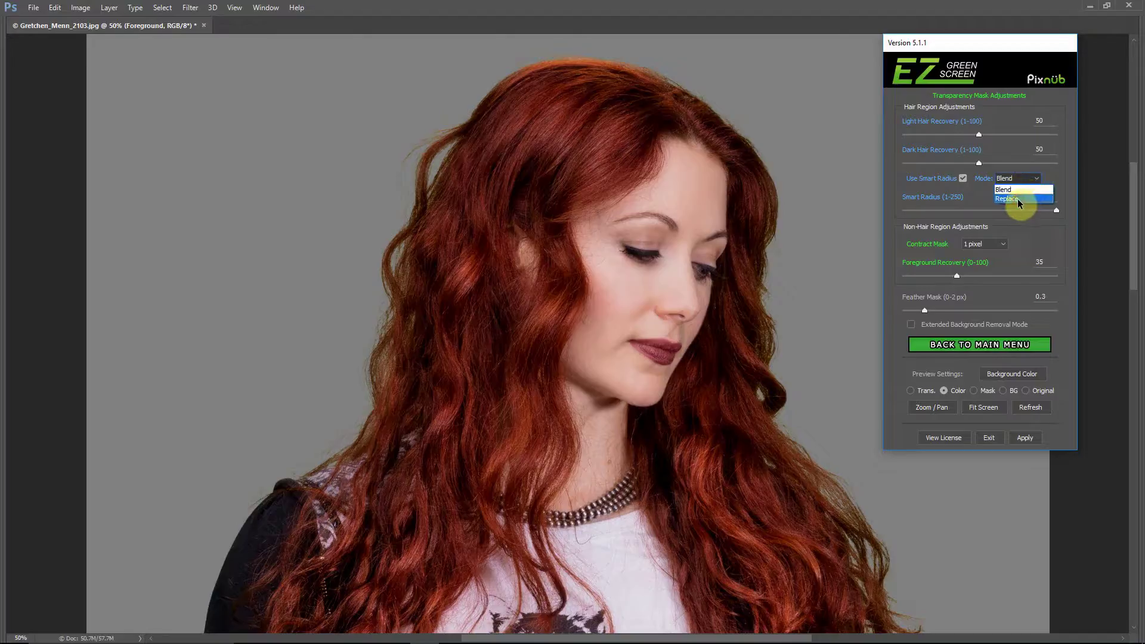
Compare Blend and Replace Smart Radius modes in the mask preview, keep Replace, and return to Color preview
left_click(1017, 199)
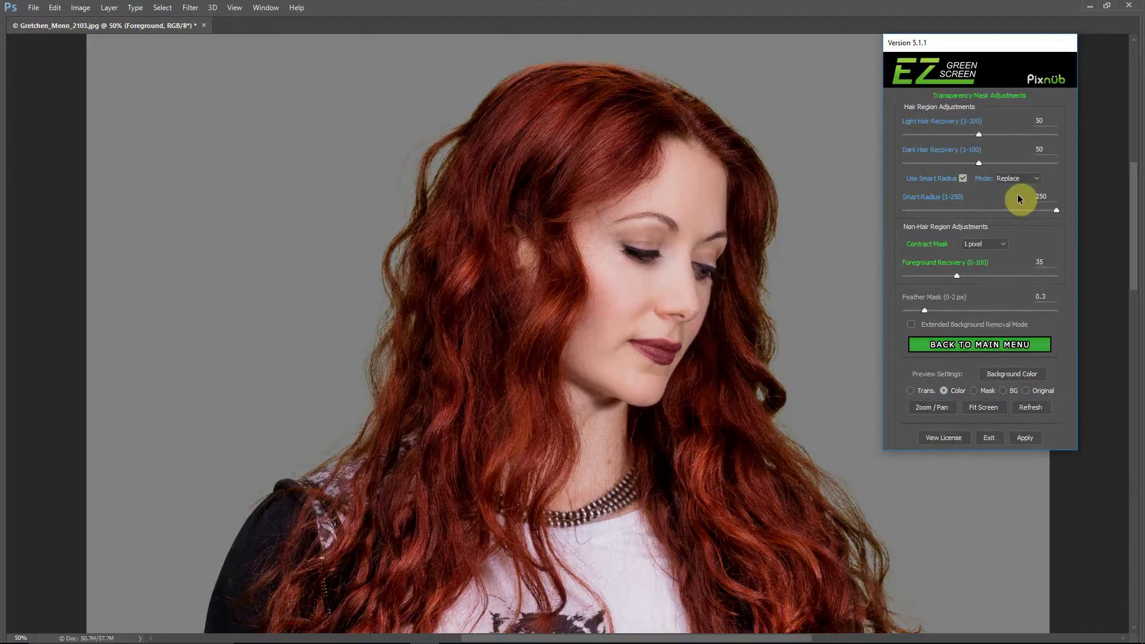
left_click(977, 391)
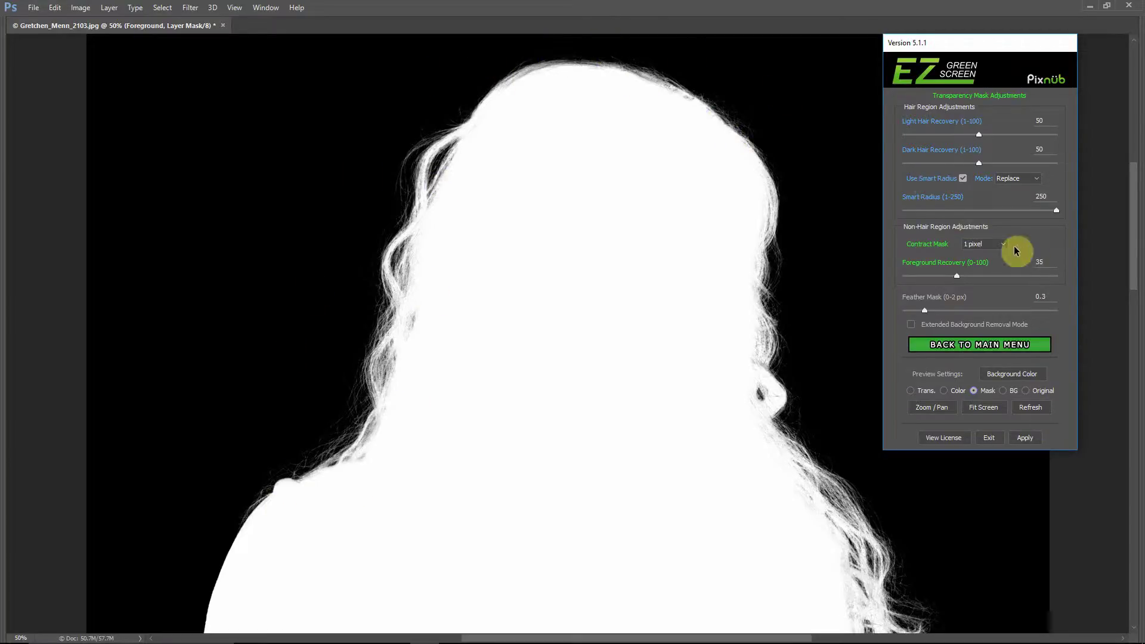
left_click(1026, 179)
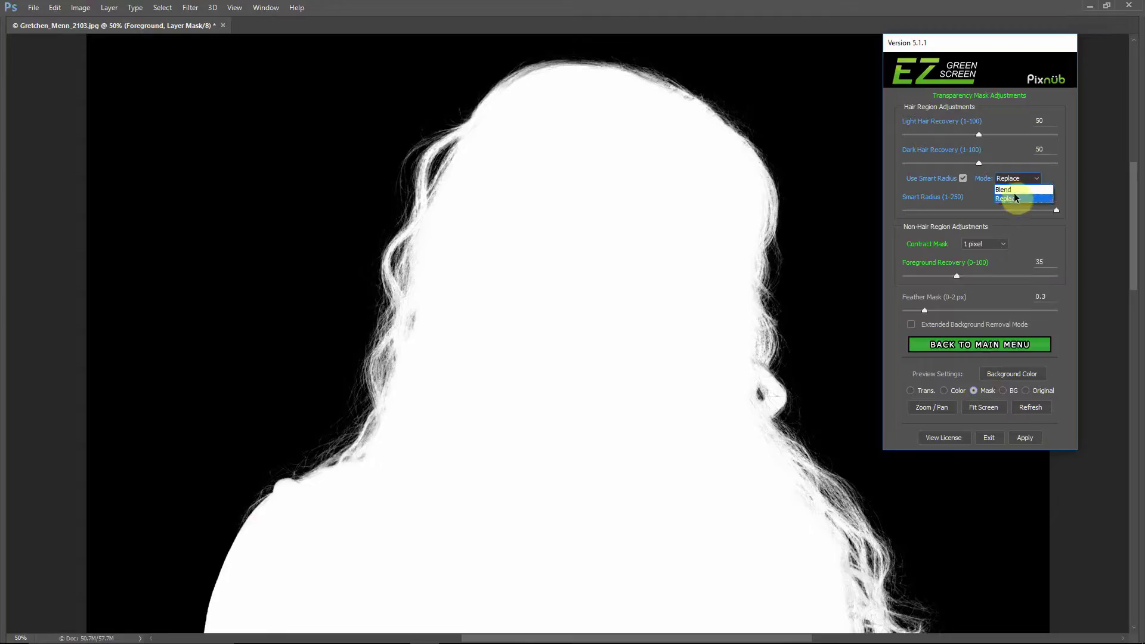
left_click(1014, 191)
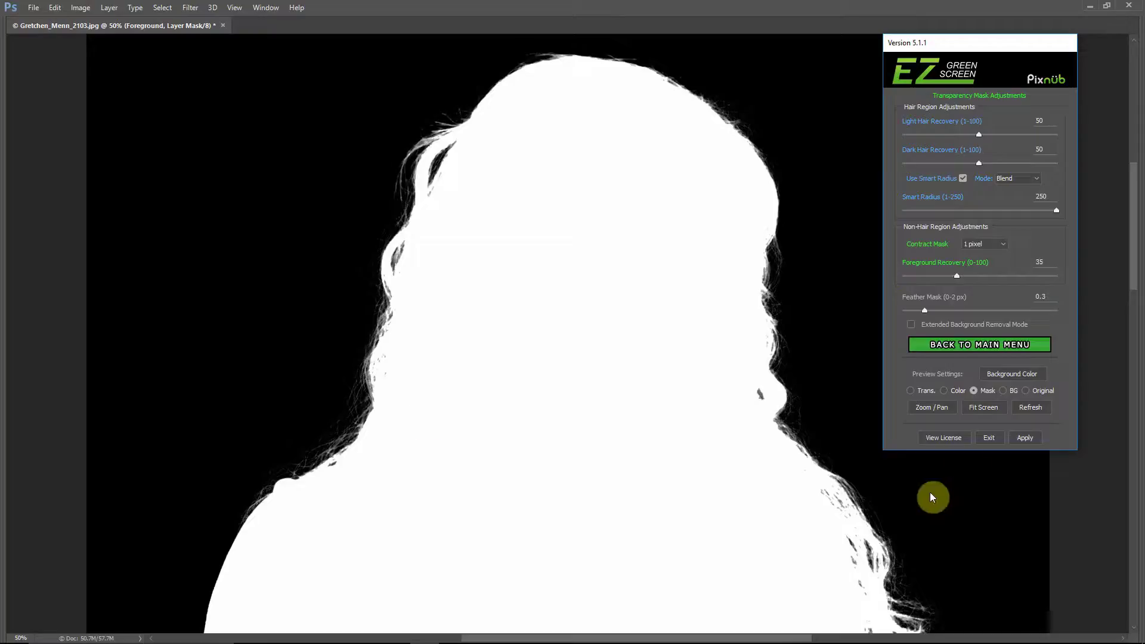
left_click(1027, 179)
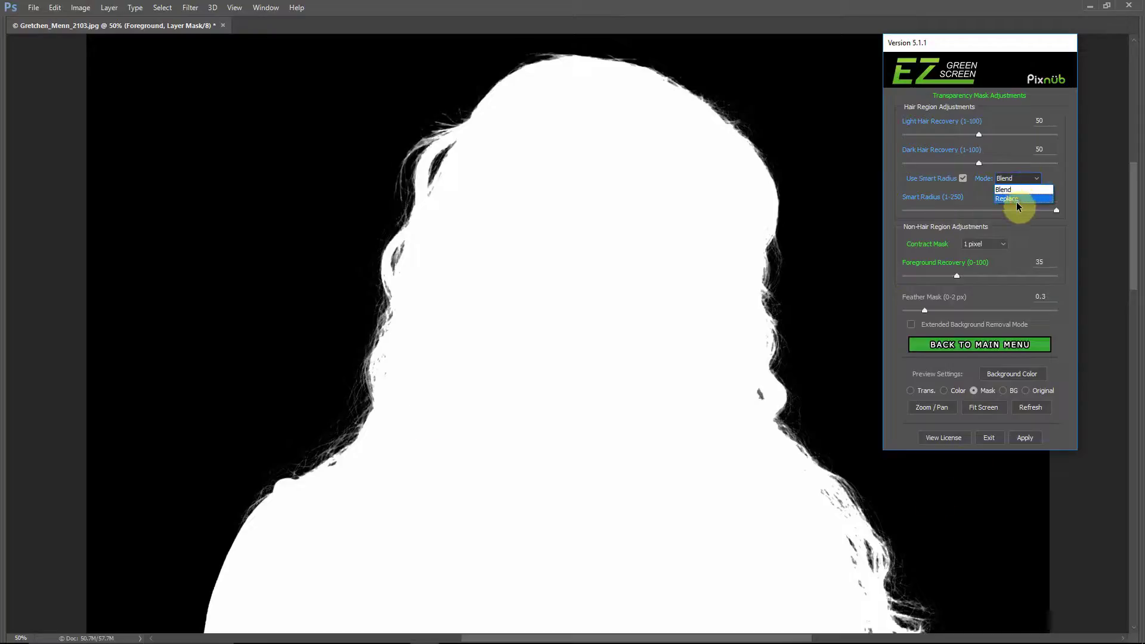
left_click(1016, 200)
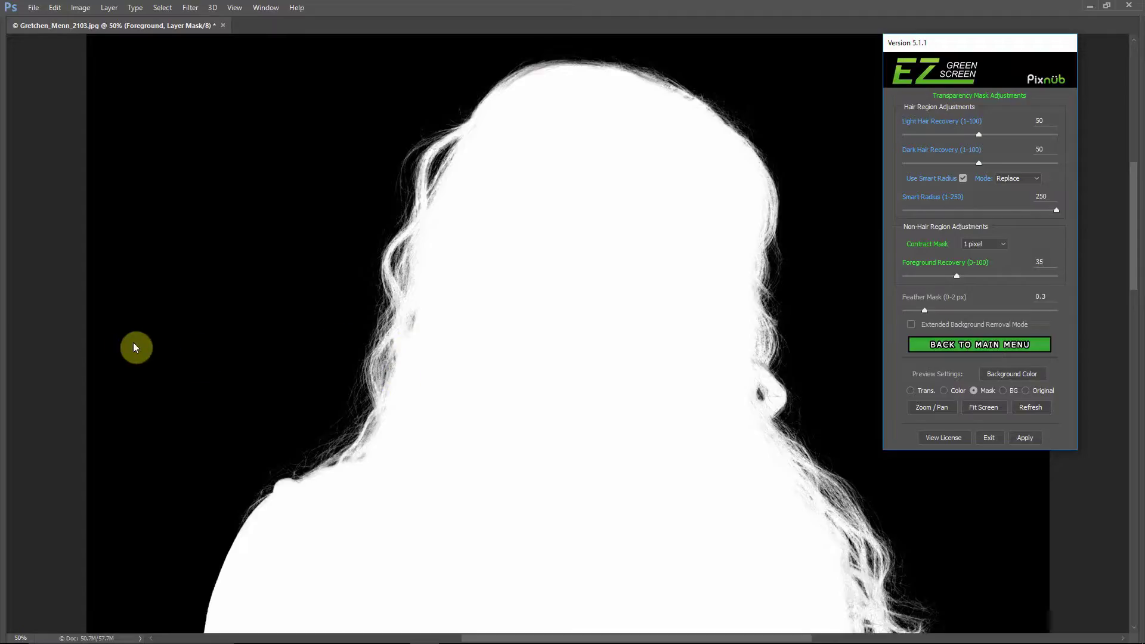
left_click(953, 394)
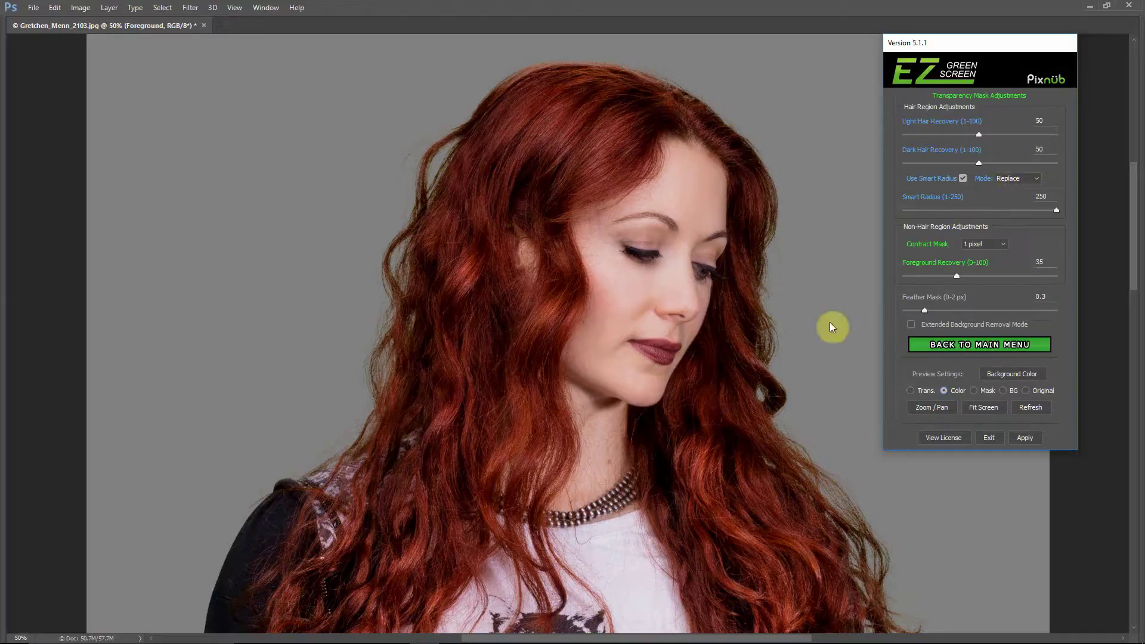
Open Edge Hair Coloring, try white and dark grey preview backgrounds, then cancel to keep grey
left_click(965, 347)
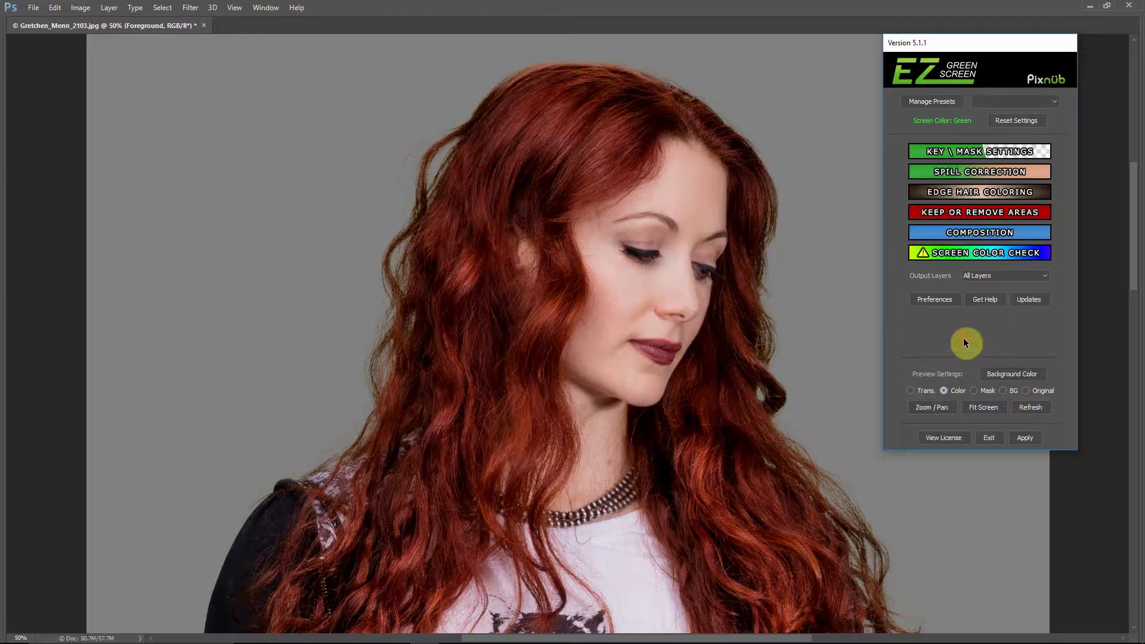
left_click(941, 190)
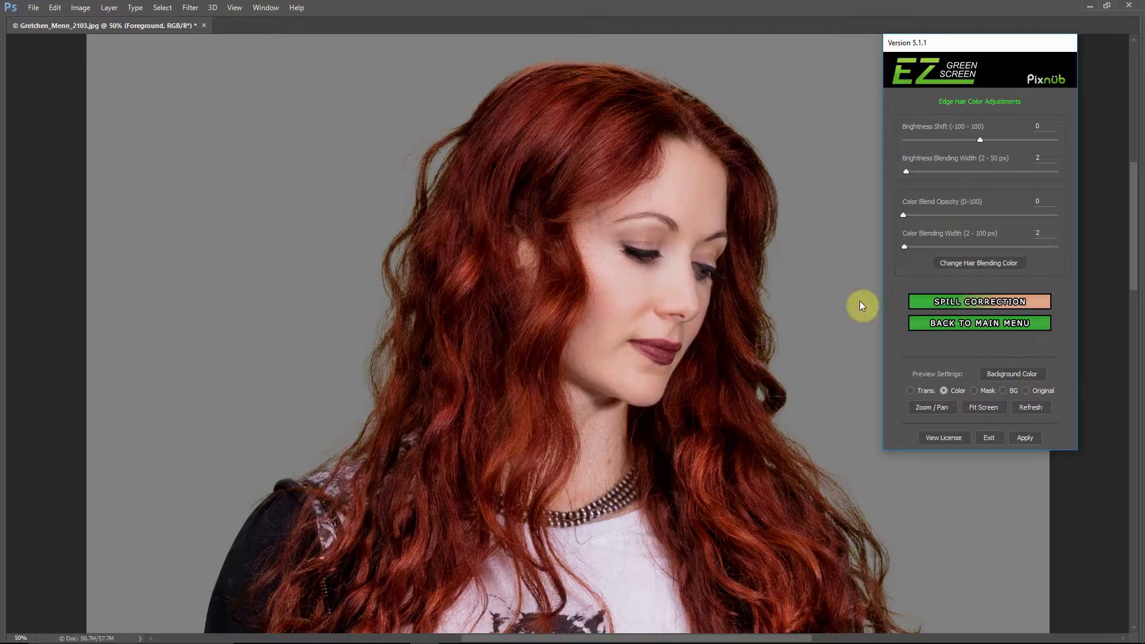
left_click(1006, 374)
left_click_drag(601, 179, 530, 128)
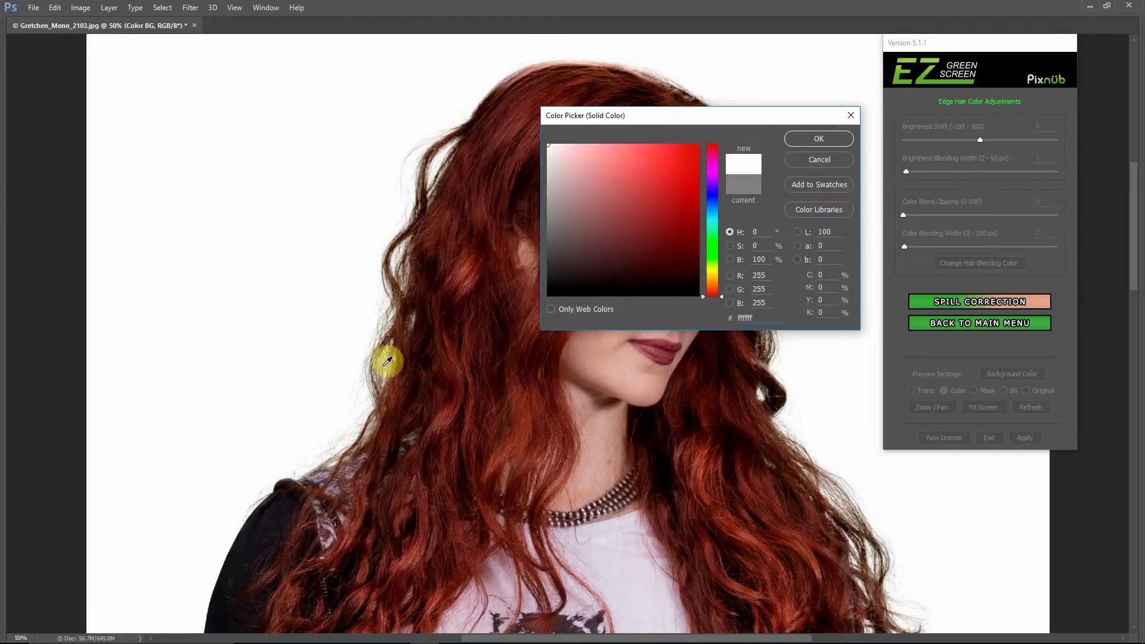
left_click_drag(774, 121, 1028, 43)
left_click_drag(823, 153, 801, 186)
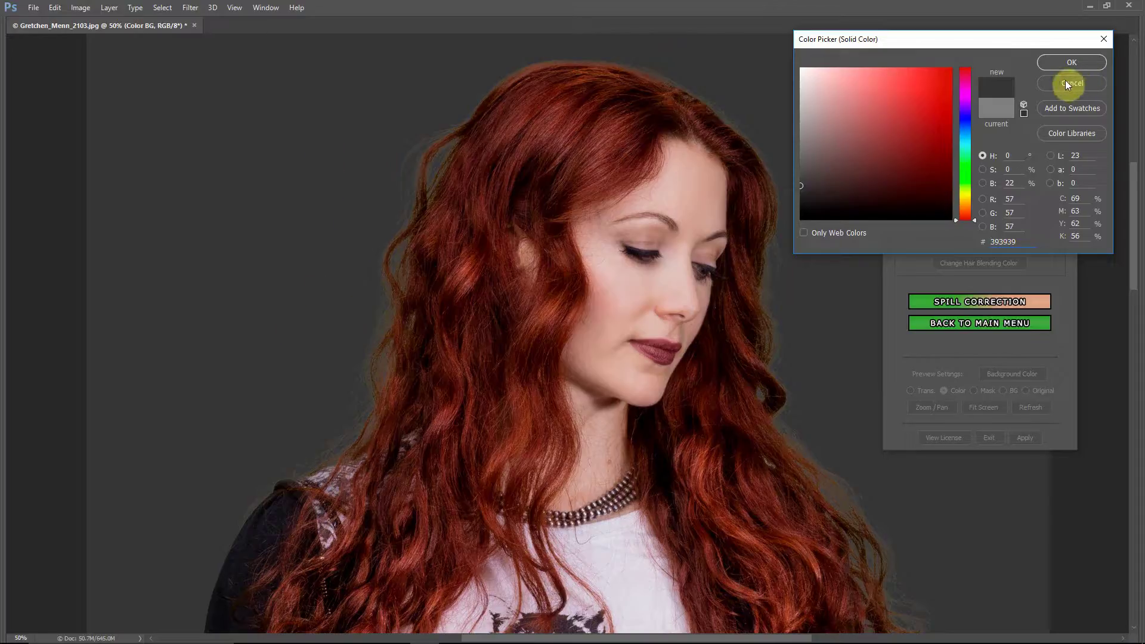
left_click_drag(1054, 42, 998, 39)
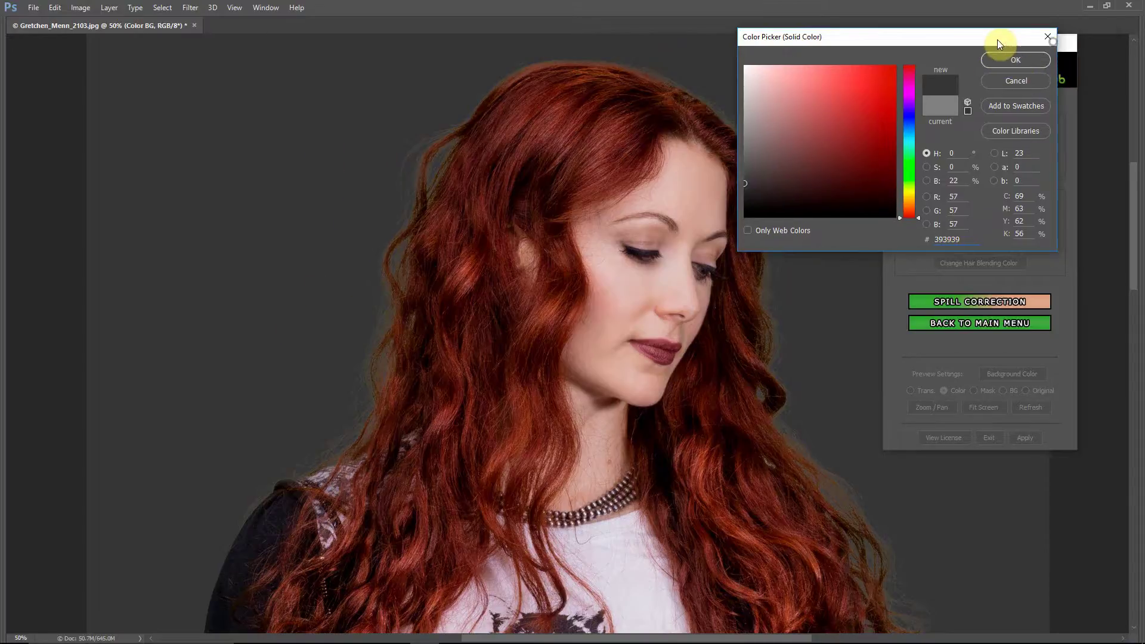
left_click(1021, 81)
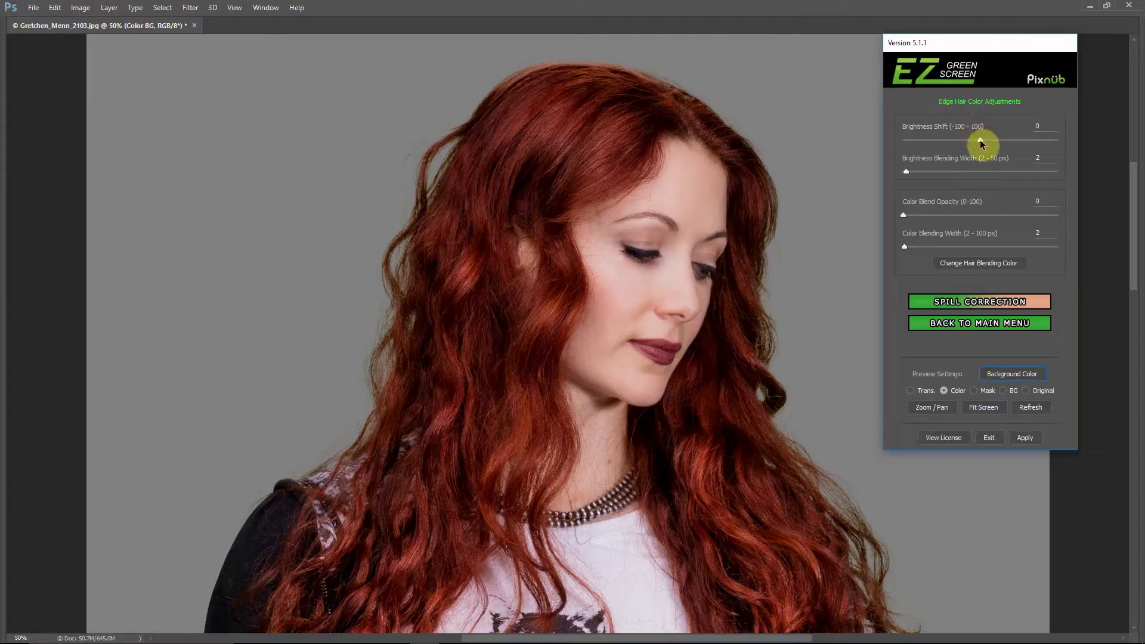
left_click_drag(981, 143, 941, 145)
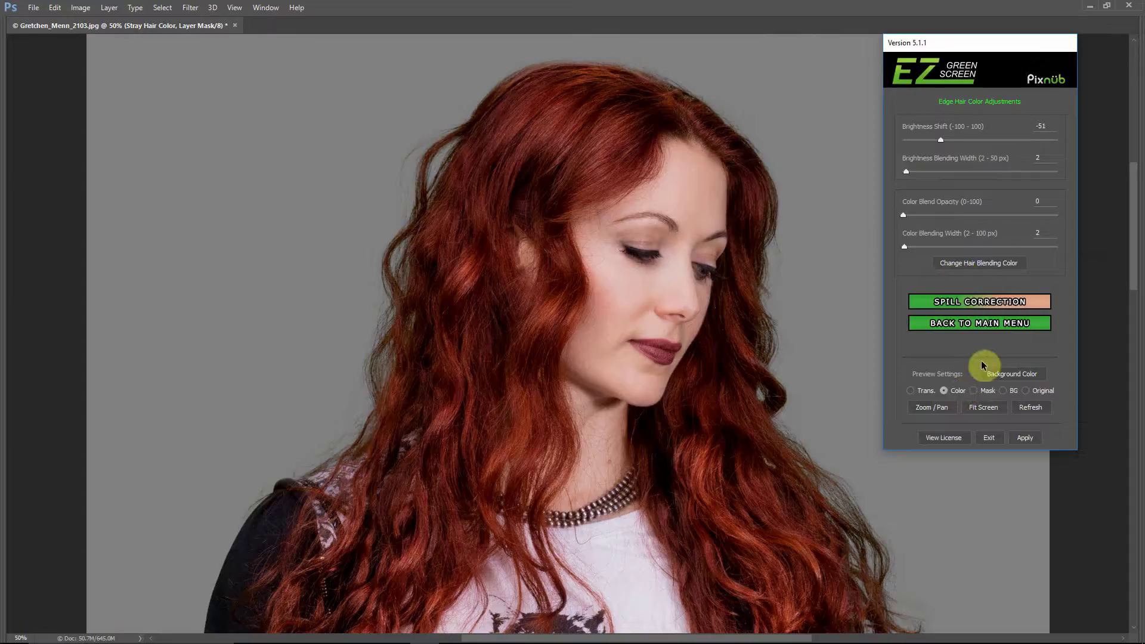
left_click(1012, 374)
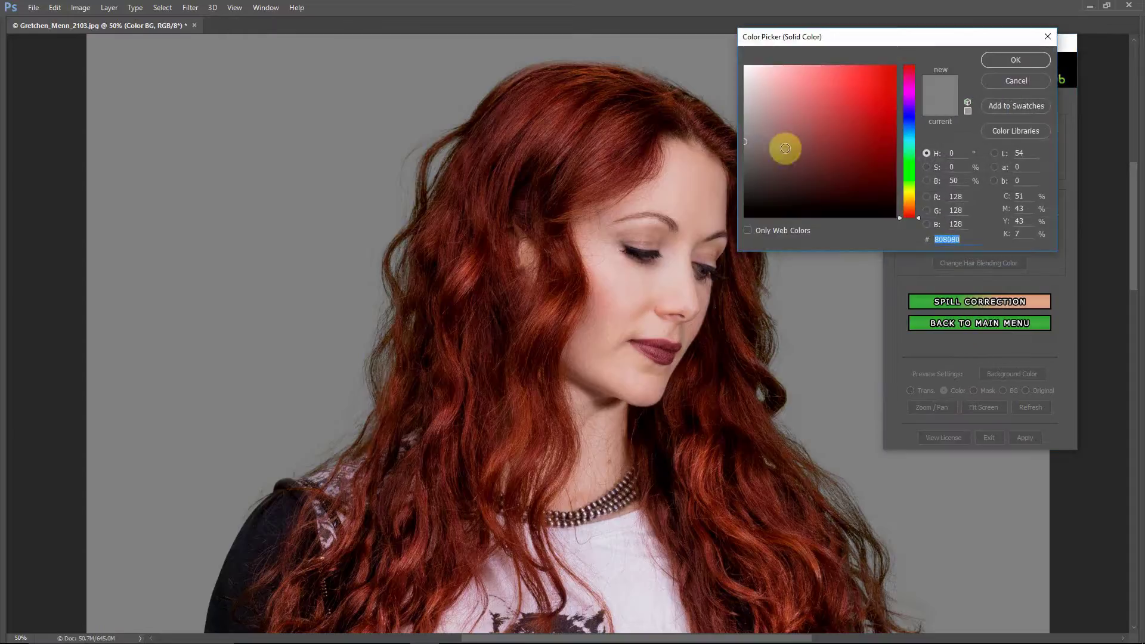
left_click(744, 175)
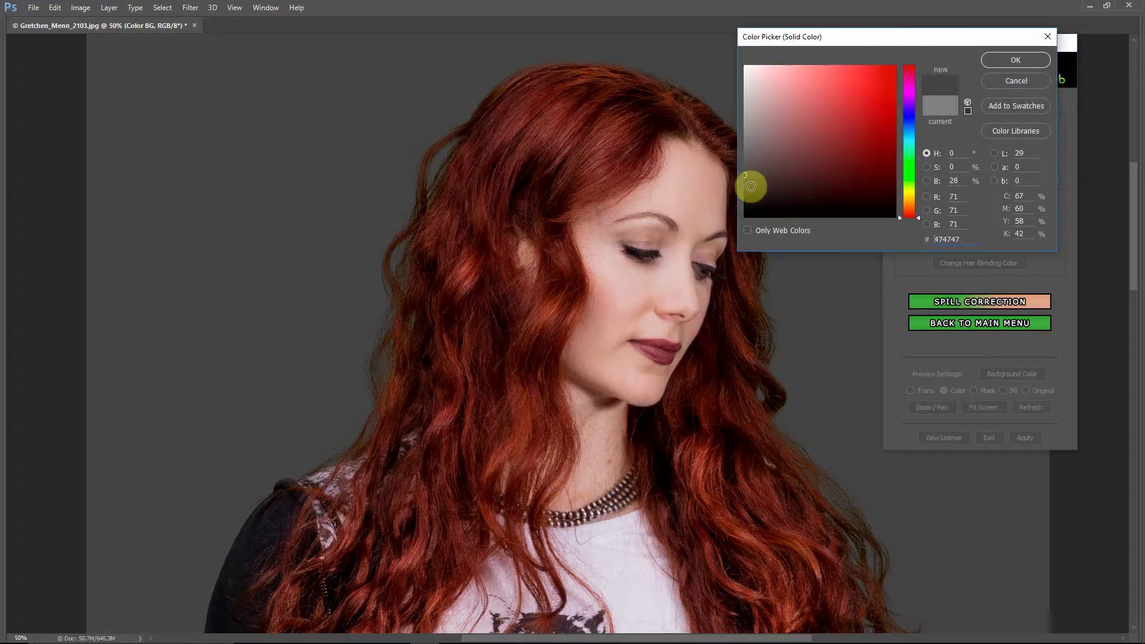
left_click(746, 191)
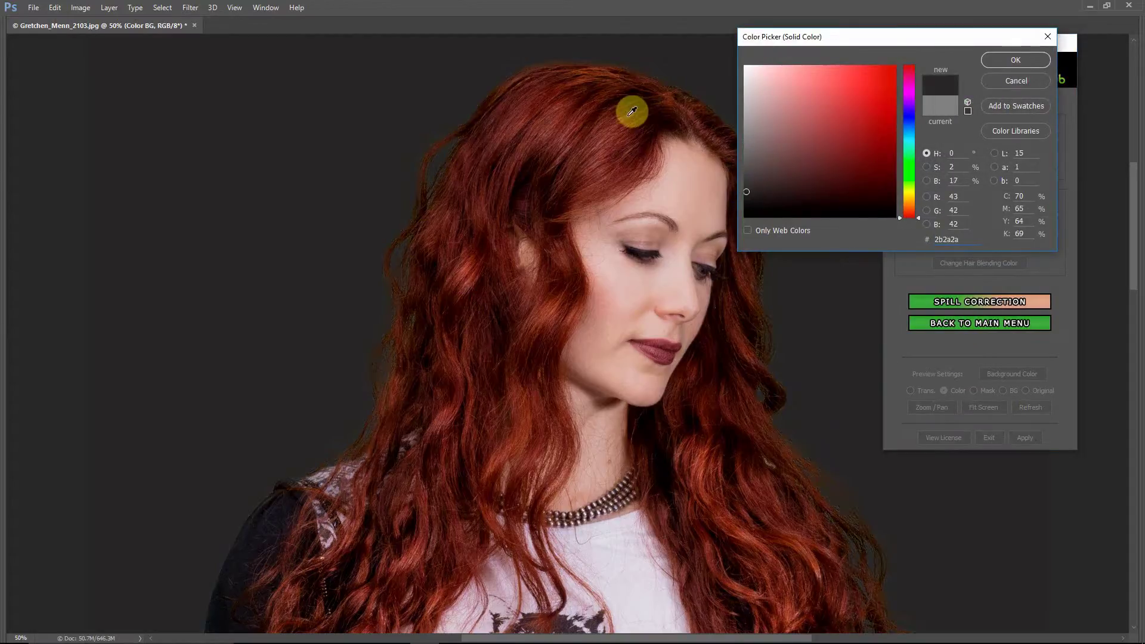
left_click_drag(754, 148, 711, 42)
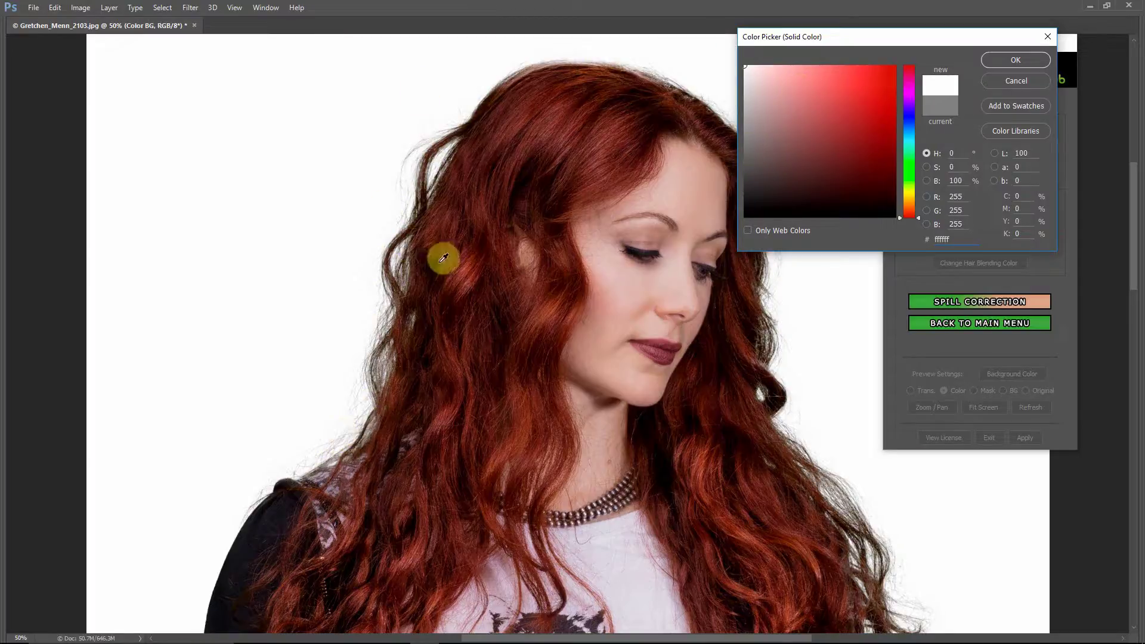
left_click(1040, 83)
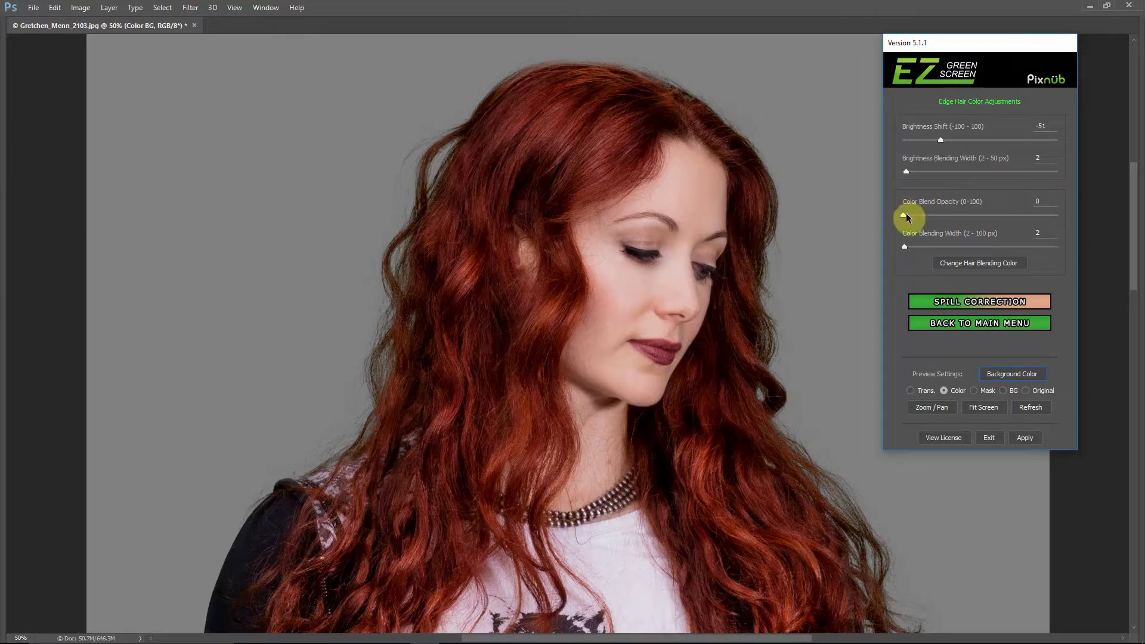
Set Color Blending Width to 100 and, after comparing 0, full and 25, Color Blend Opacity to 80
left_click_drag(905, 218, 983, 224)
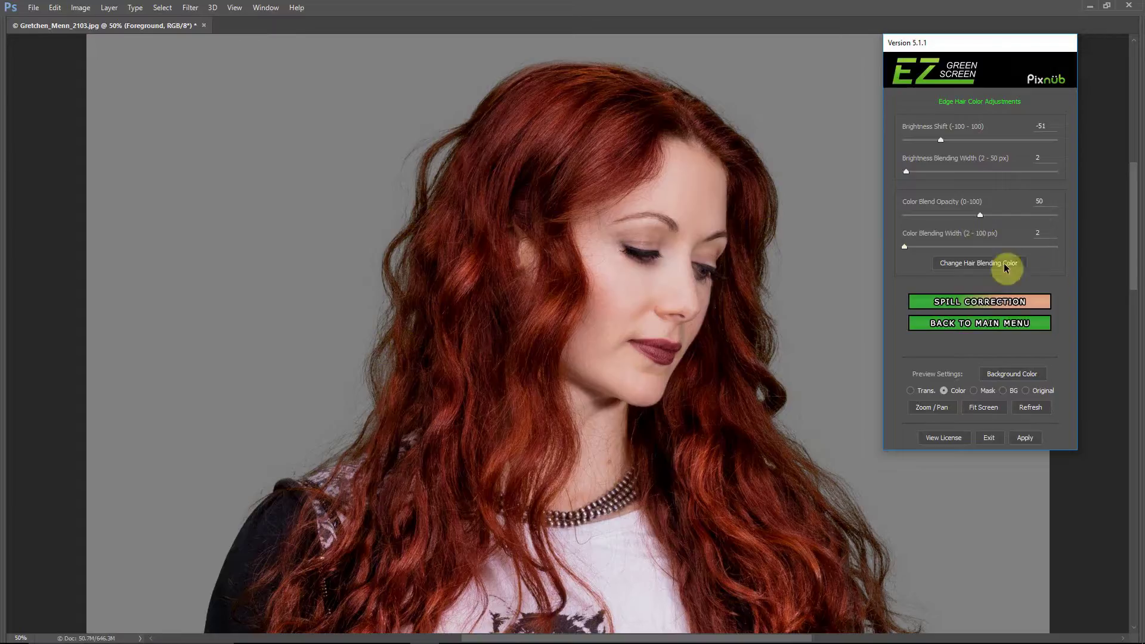
left_click_drag(905, 247, 1065, 253)
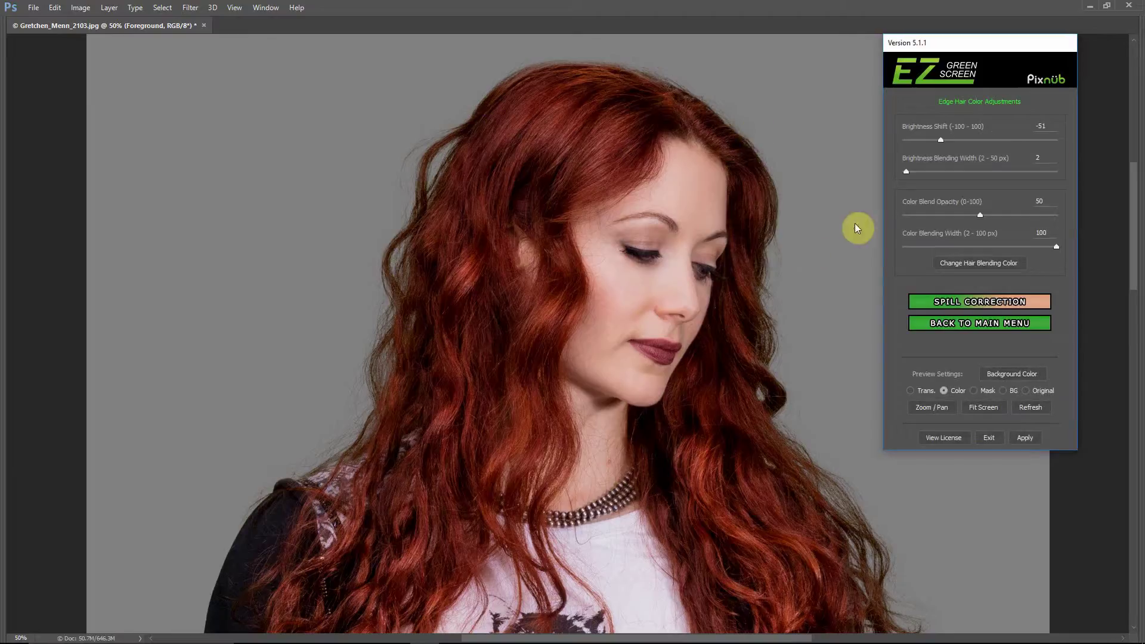
left_click_drag(981, 217, 892, 220)
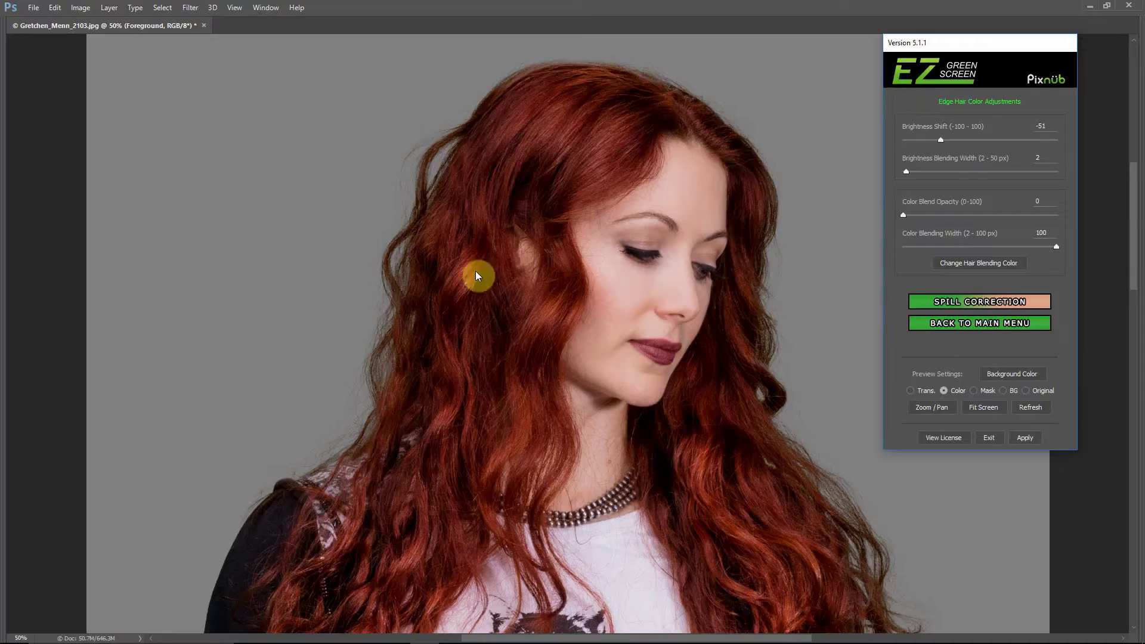
left_click_drag(904, 217, 1055, 217)
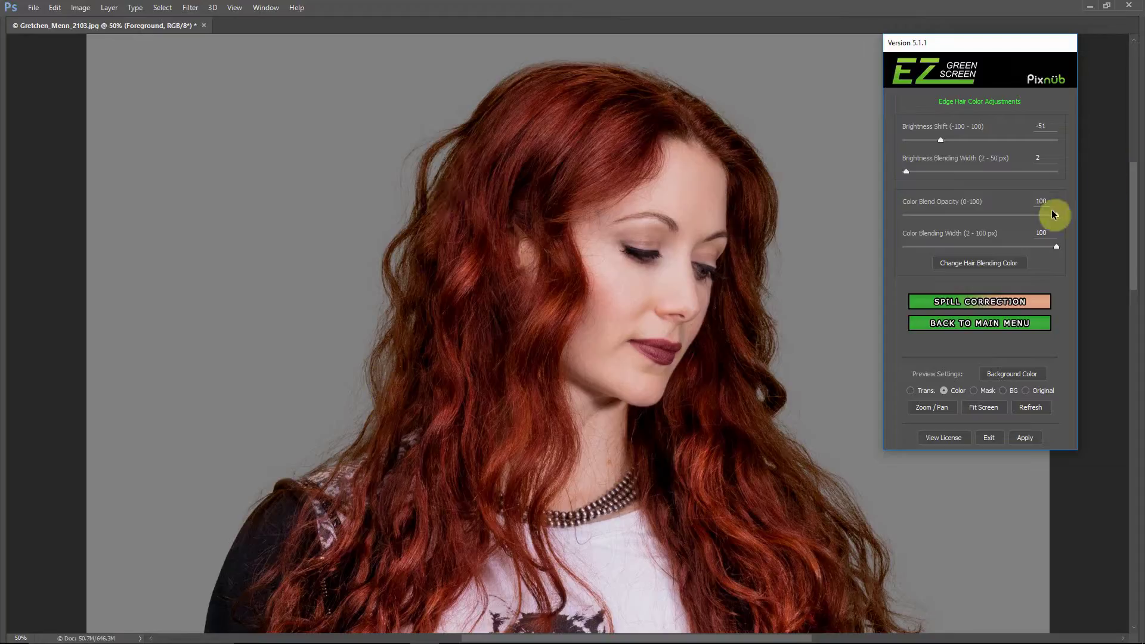
left_click_drag(1060, 217, 904, 222)
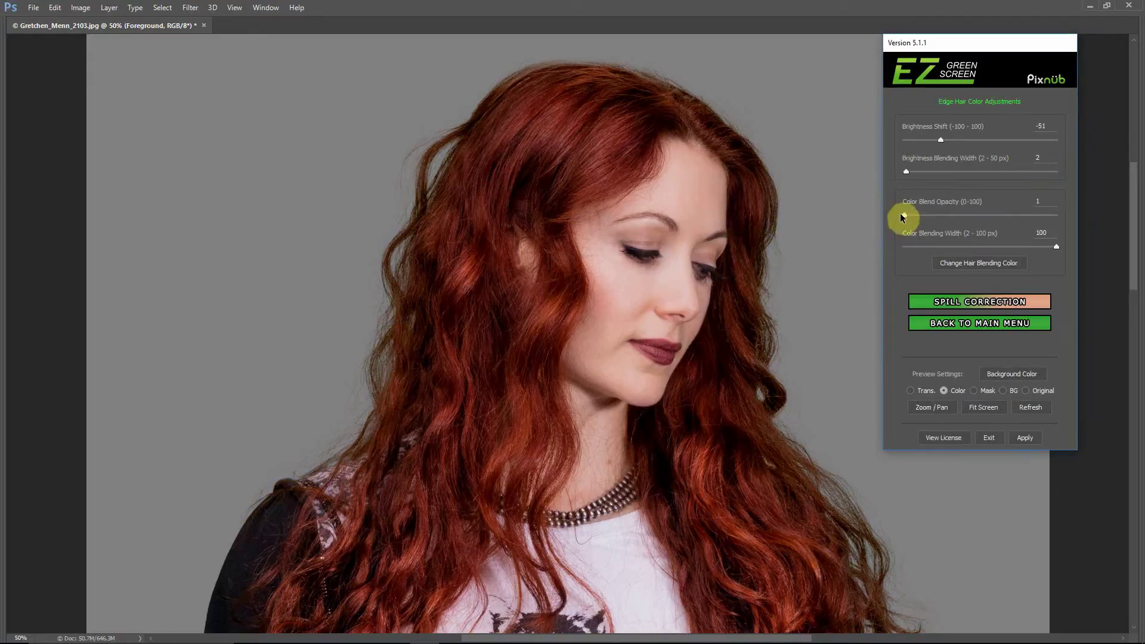
left_click_drag(902, 215, 1026, 217)
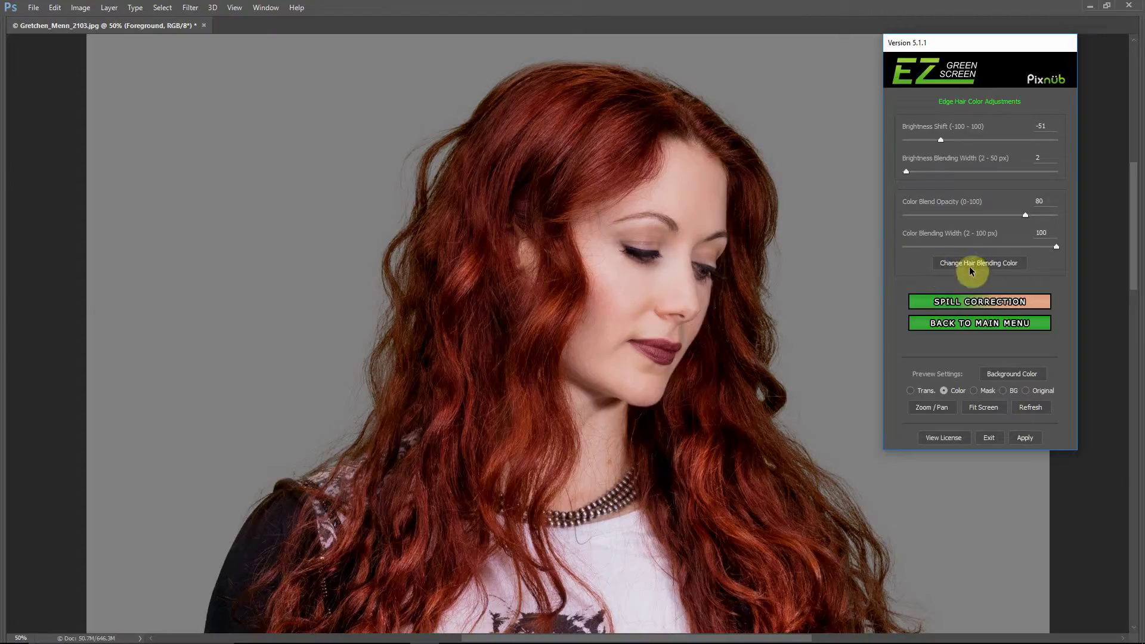
left_click(997, 269)
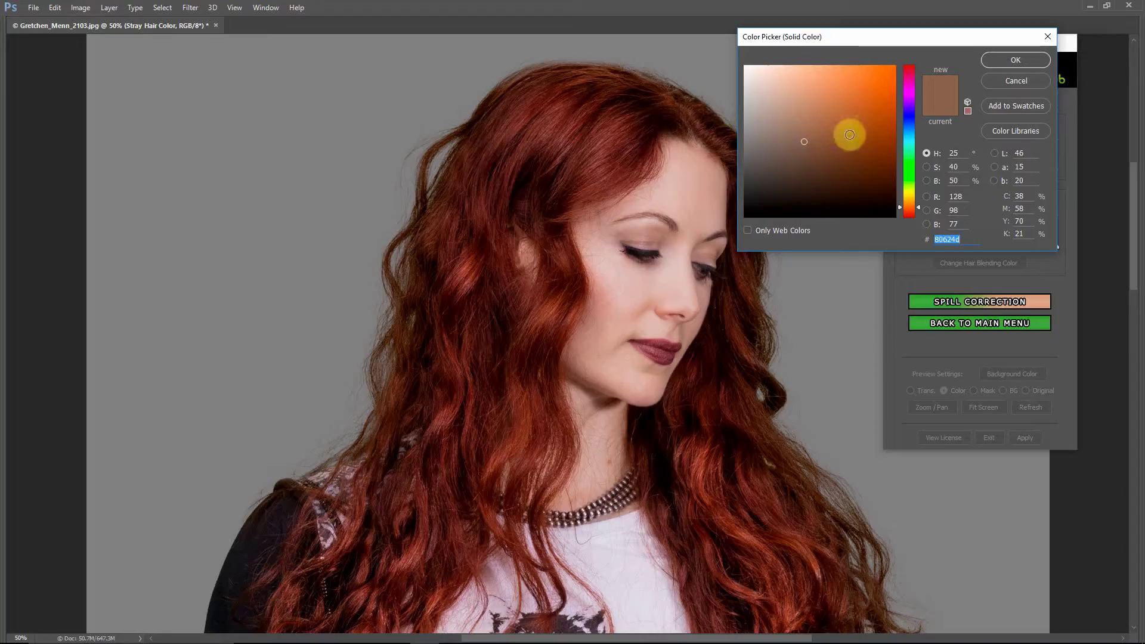
Sample dark strands of the woman's hair to set the blending colour to 461b15 and confirm
left_click(483, 163)
left_click(458, 237)
left_click(462, 241)
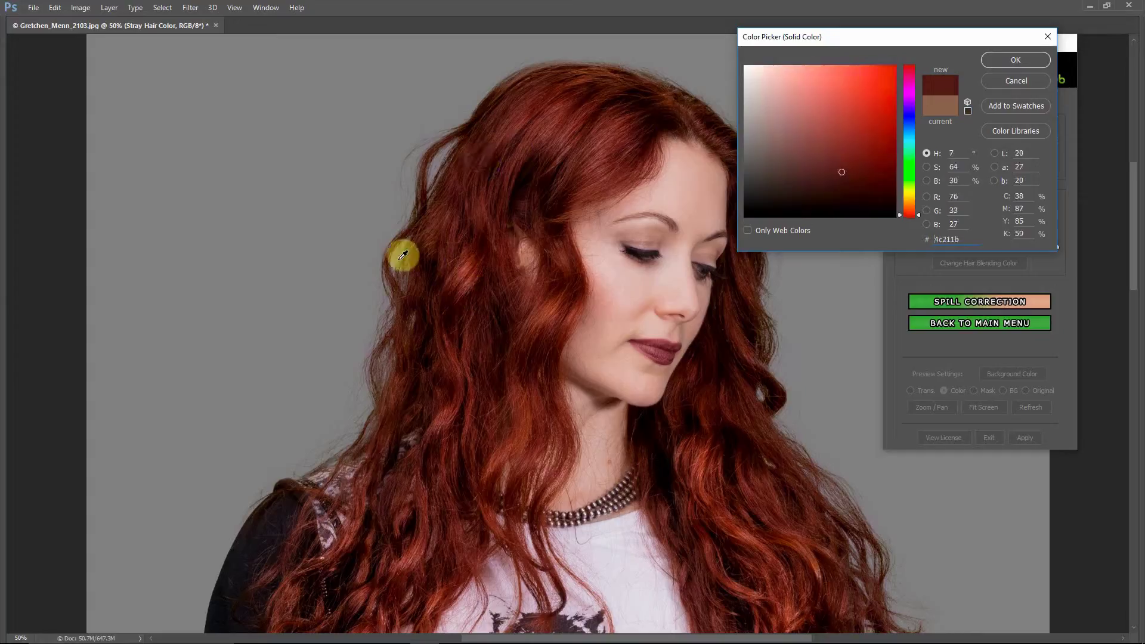
left_click(467, 347)
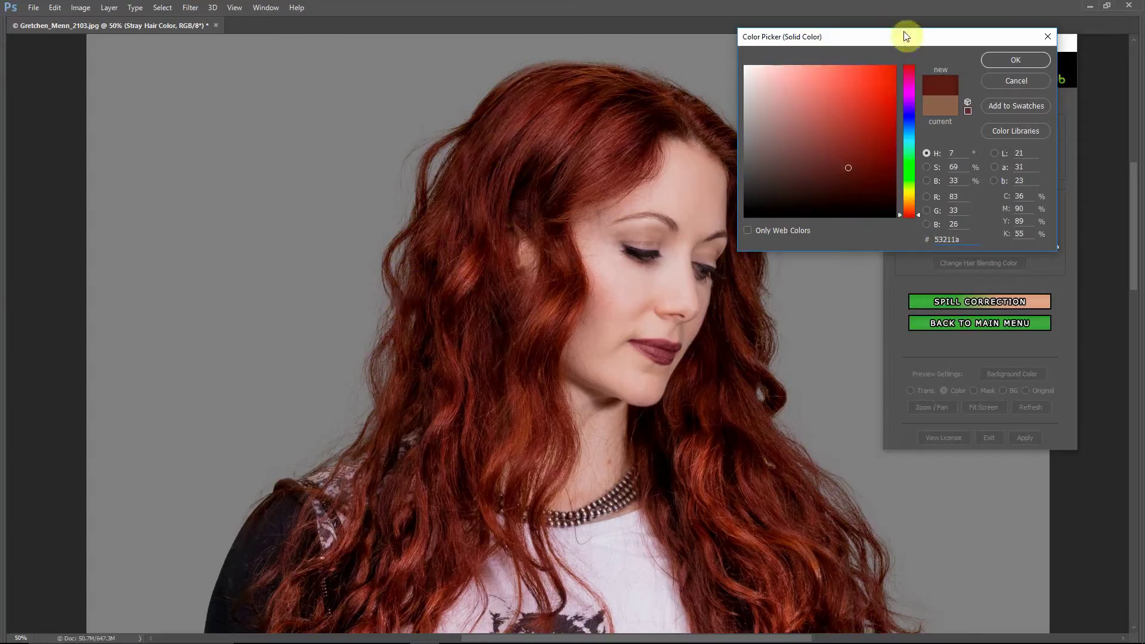
left_click_drag(911, 42, 785, 18)
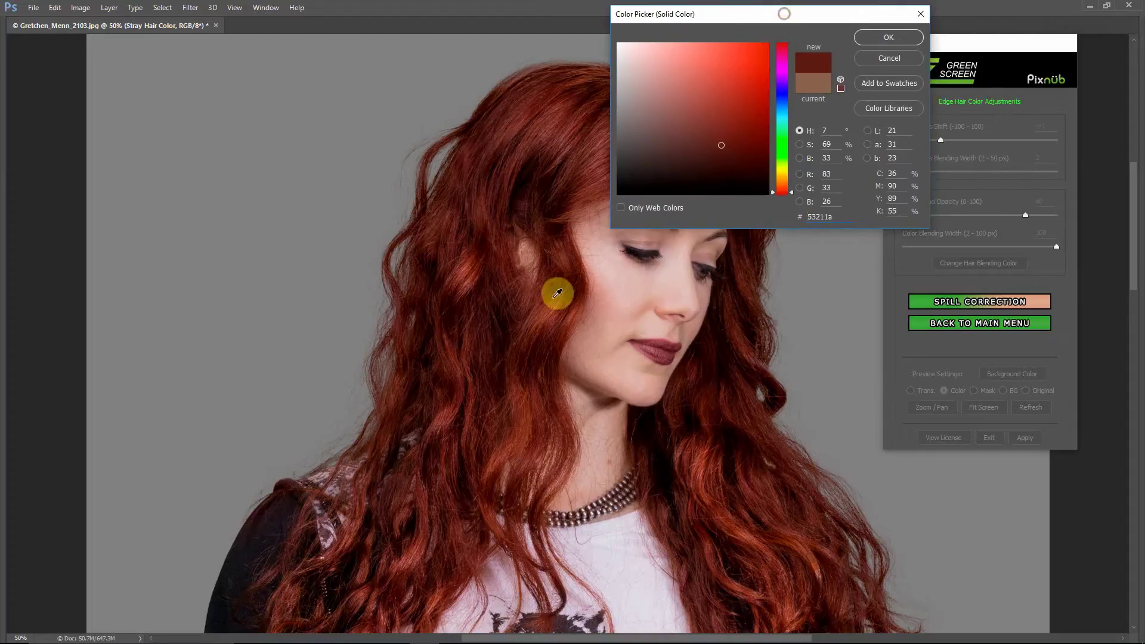
left_click(410, 388)
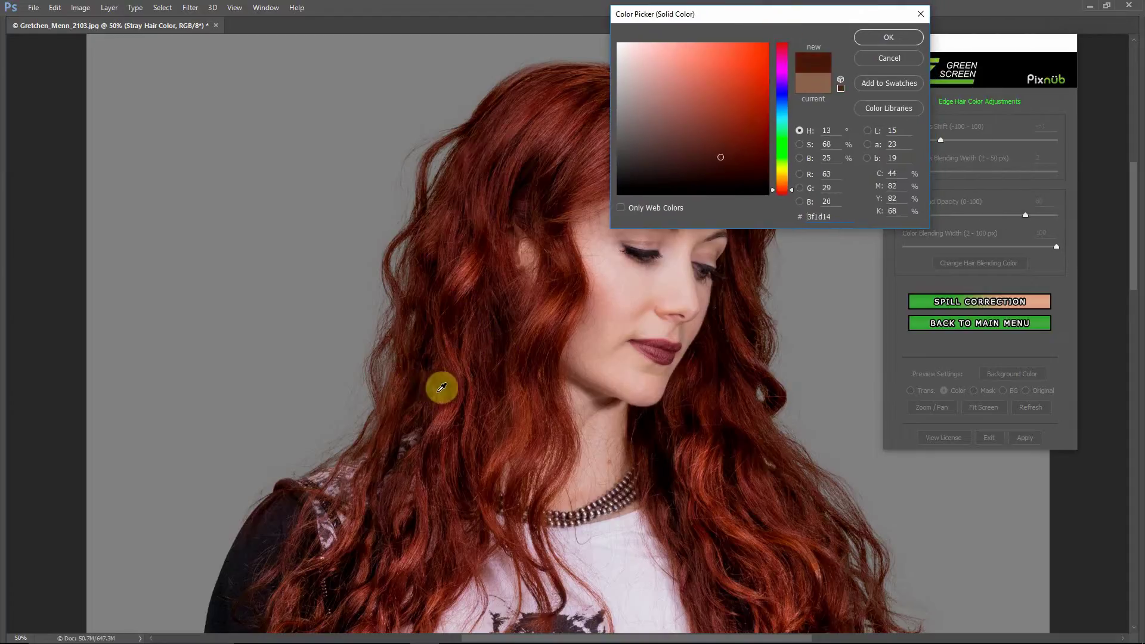
left_click(435, 387)
left_click(434, 380)
left_click(428, 377)
left_click(456, 374)
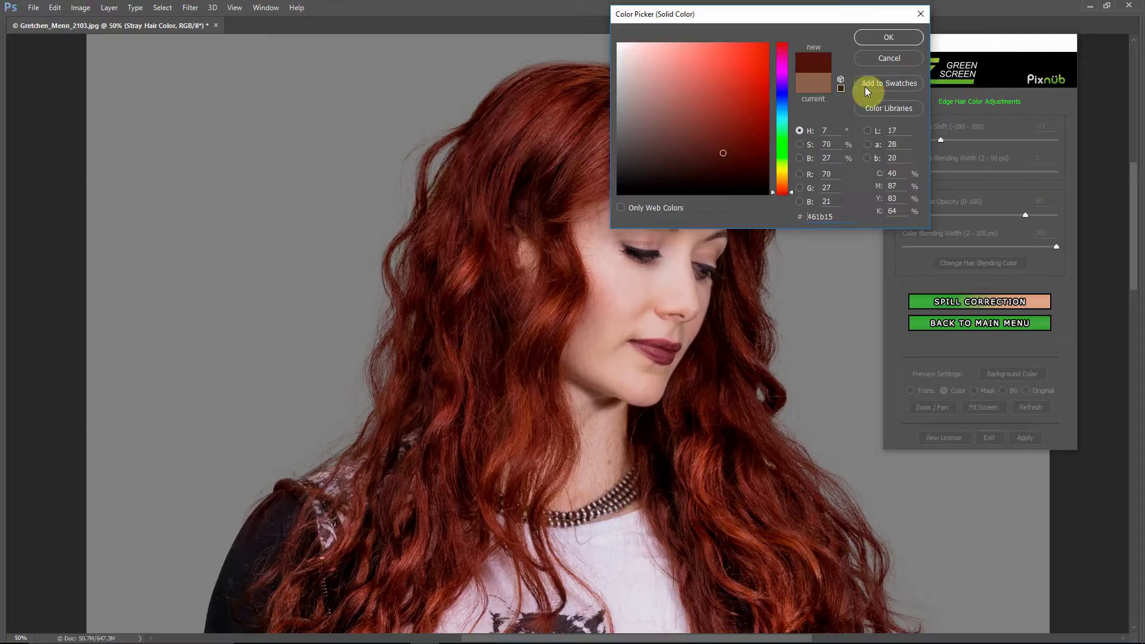
left_click(889, 37)
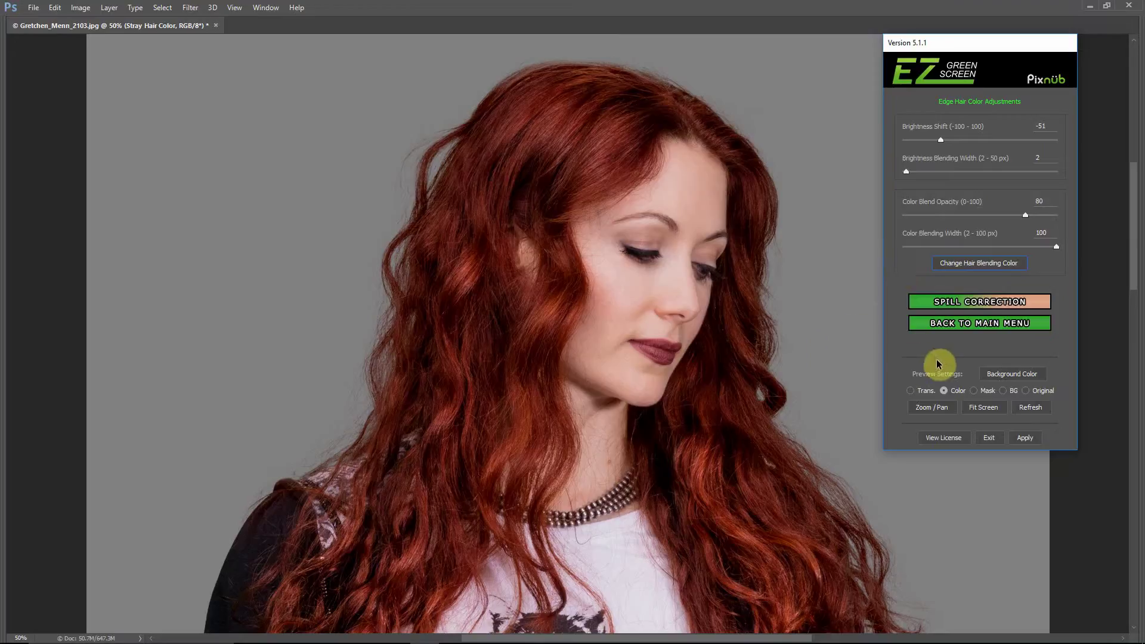
Try white, mid-grey and near-black preview backgrounds, then settle on dark grey 4d4d4d
left_click(1008, 374)
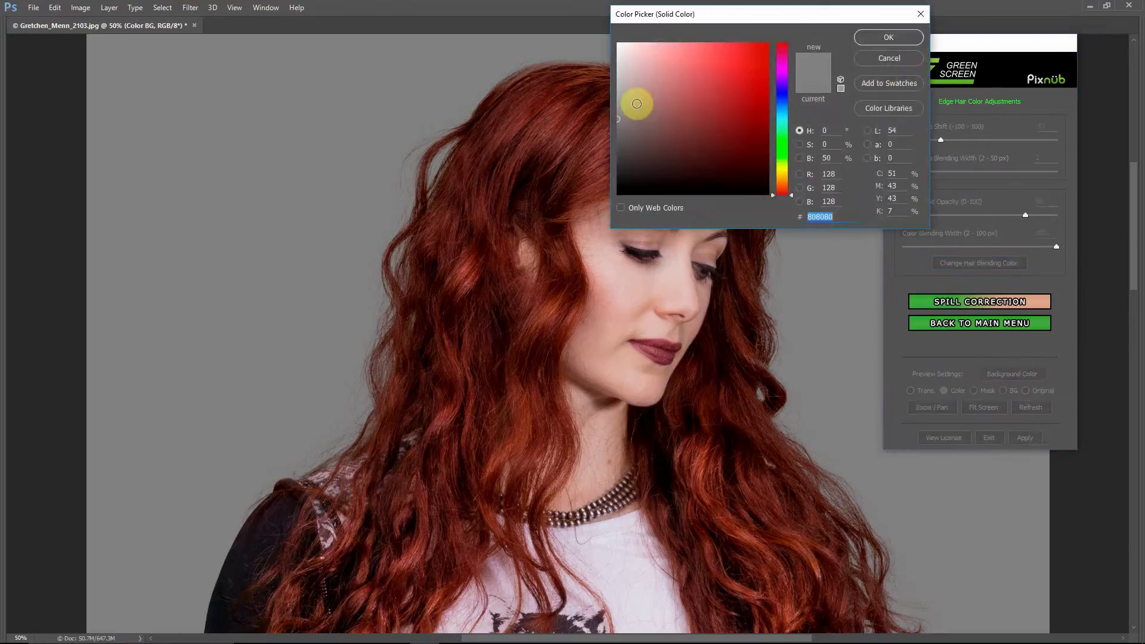
left_click_drag(639, 97, 596, 21)
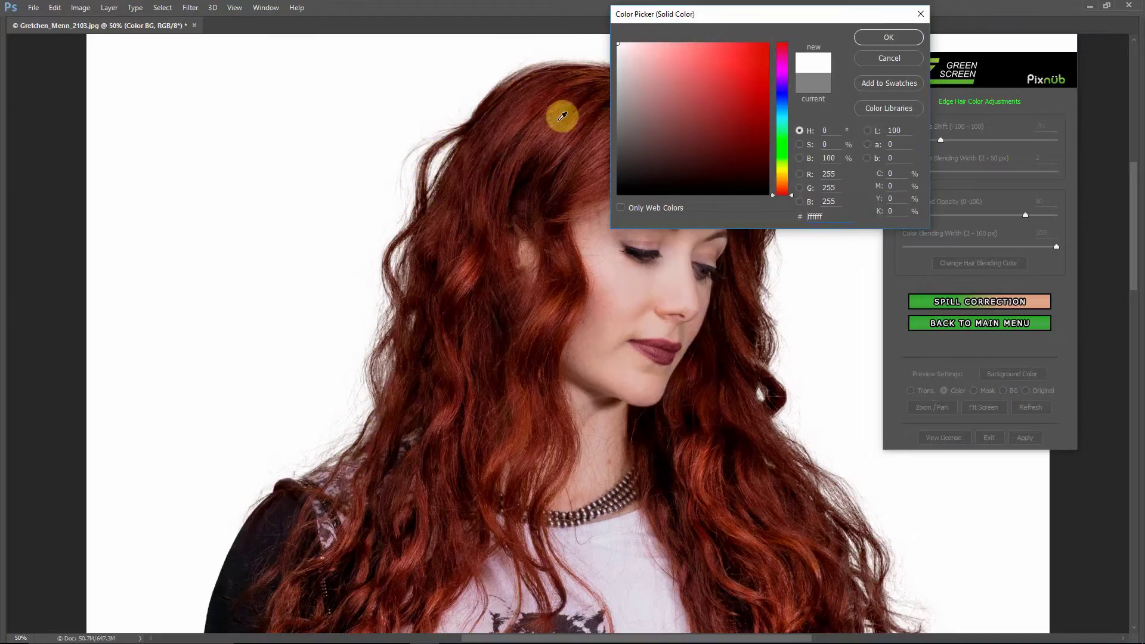
left_click(616, 141)
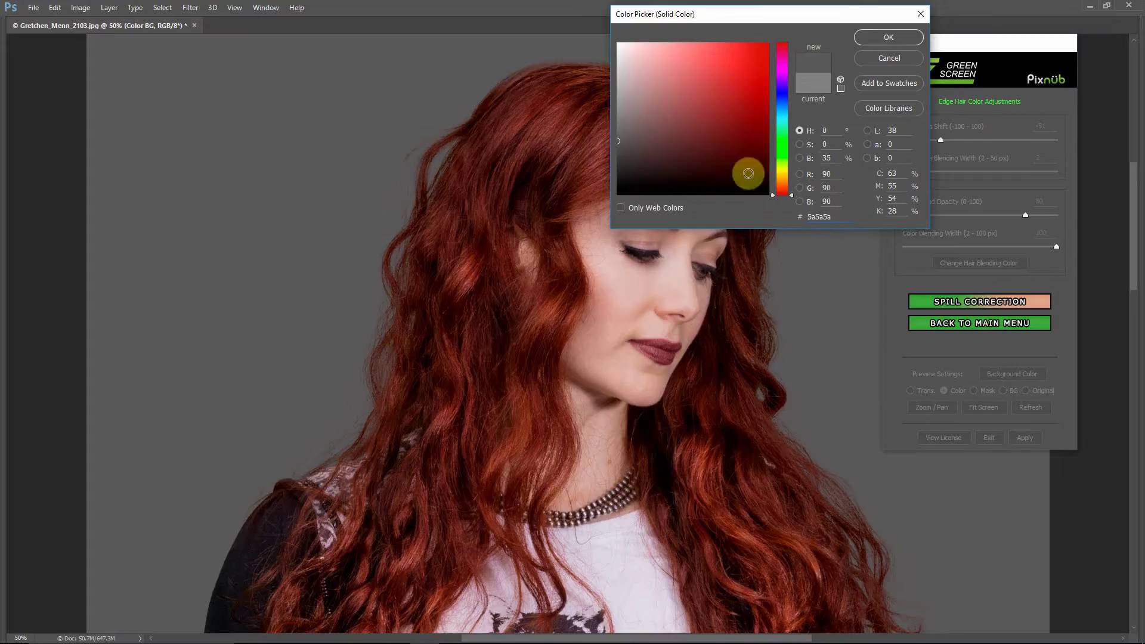
left_click_drag(624, 164, 609, 167)
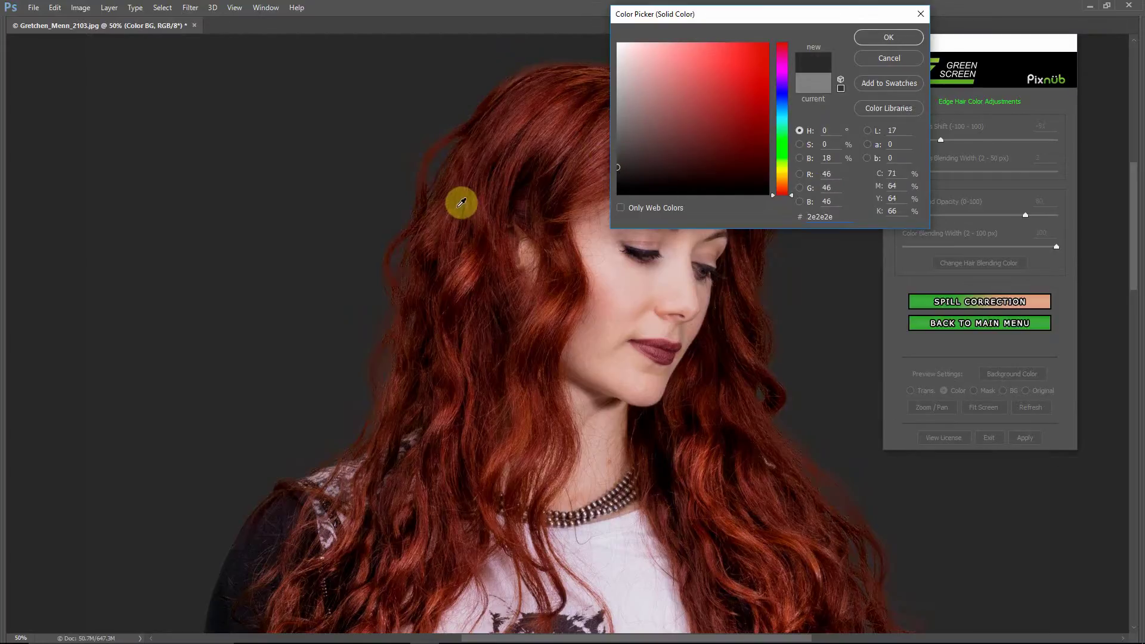
left_click_drag(801, 16, 953, 36)
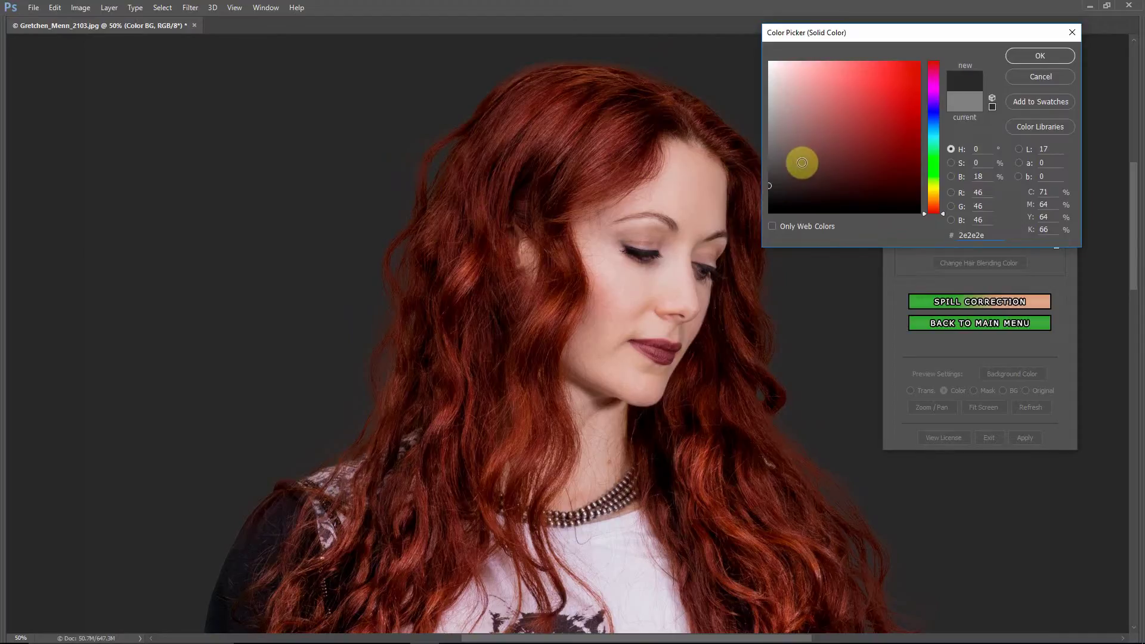
left_click(766, 167)
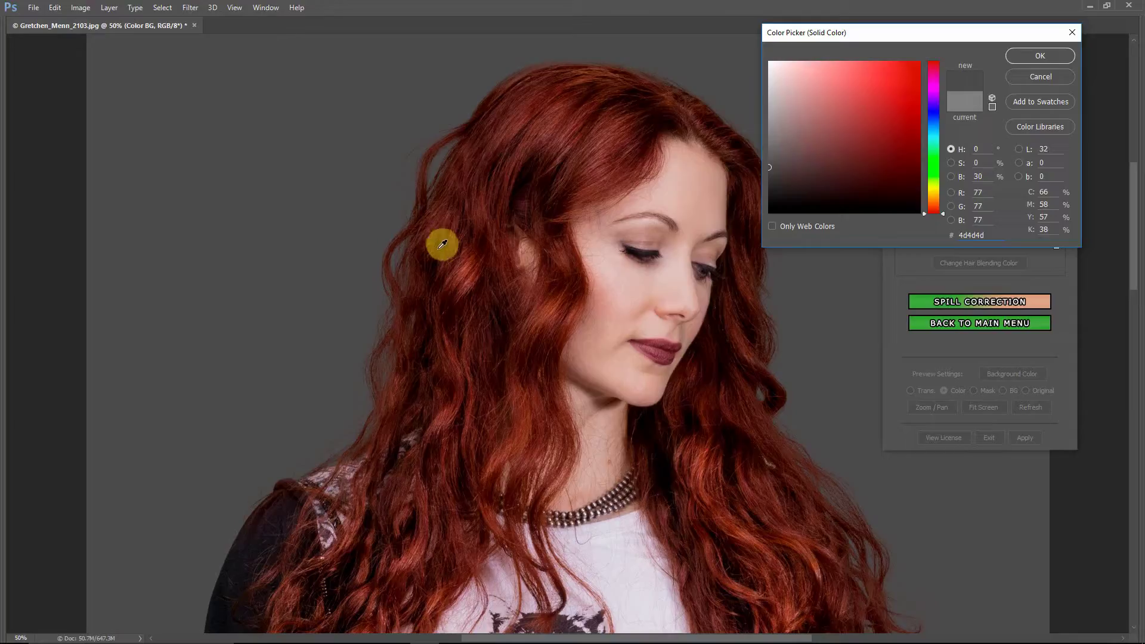
left_click(1040, 56)
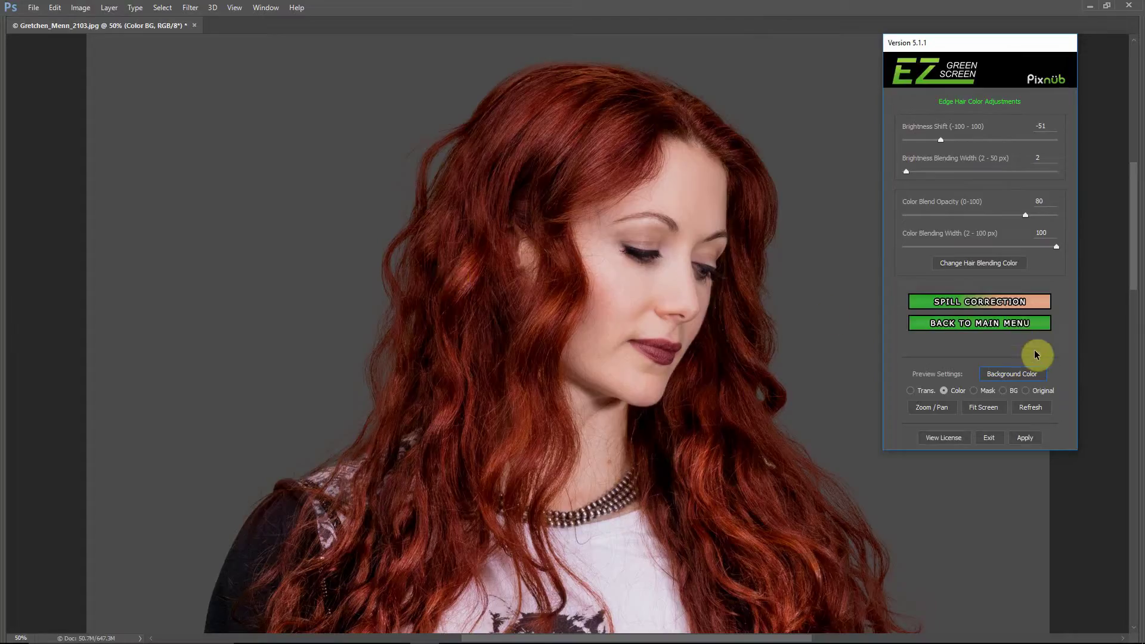
Try red, green, brown, magenta and pink preview backgrounds, then accept muted blue #475780
left_click(1034, 375)
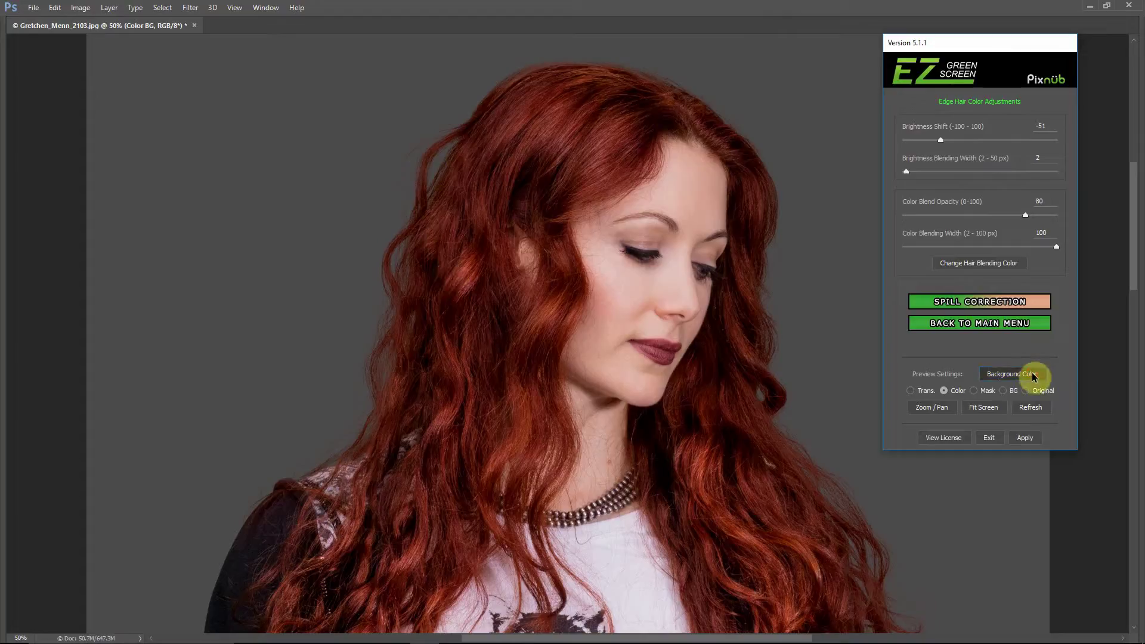
left_click(836, 136)
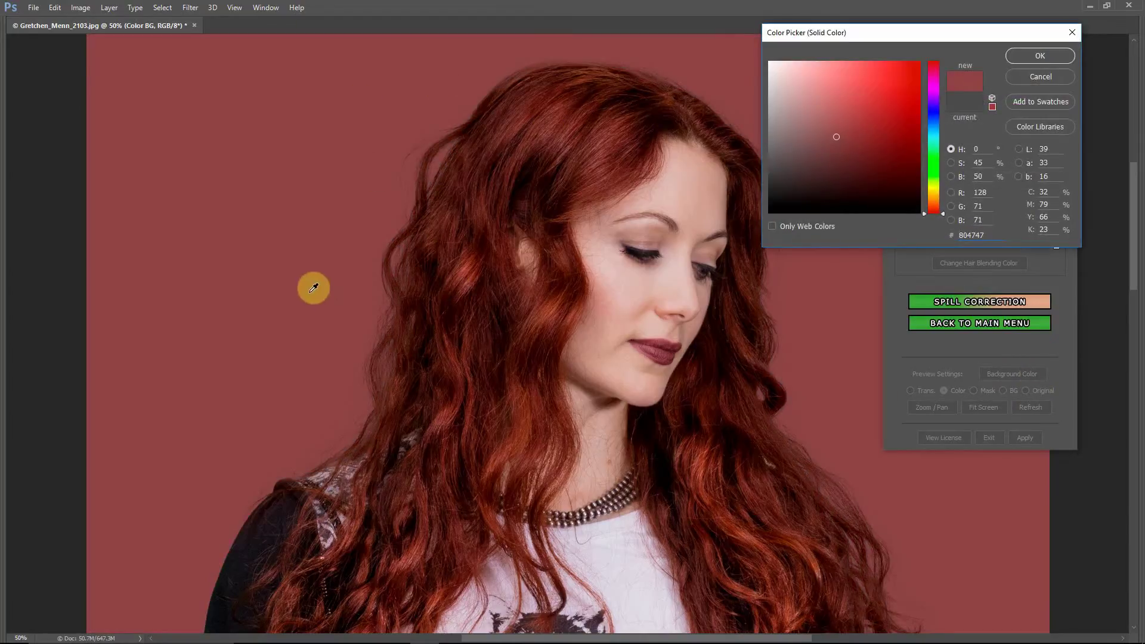
left_click(937, 115)
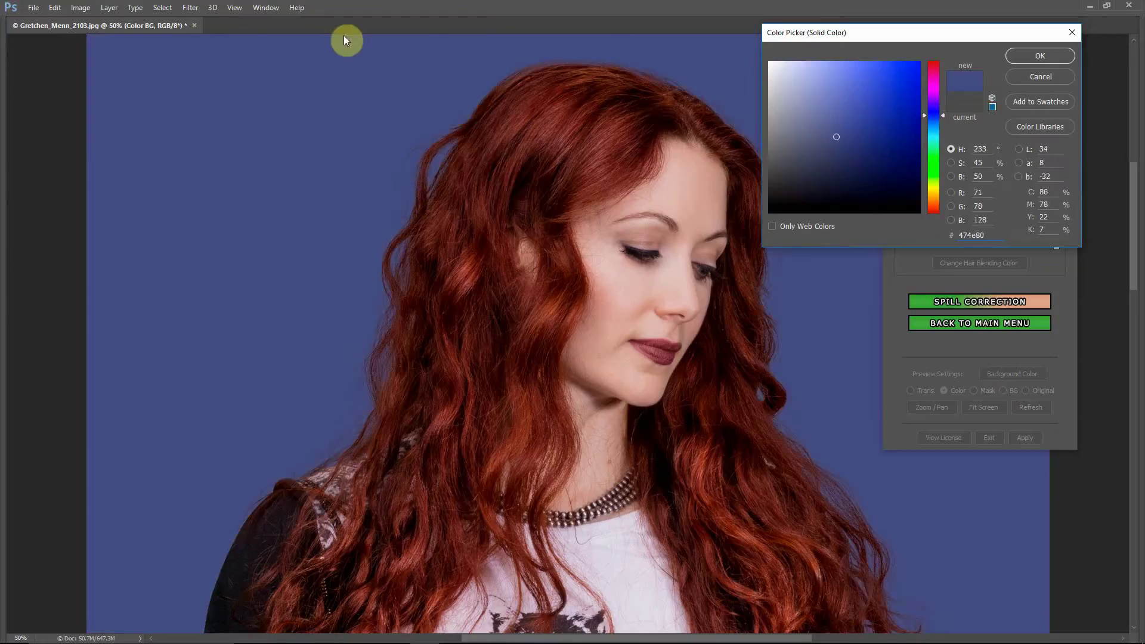
left_click_drag(944, 192, 934, 176)
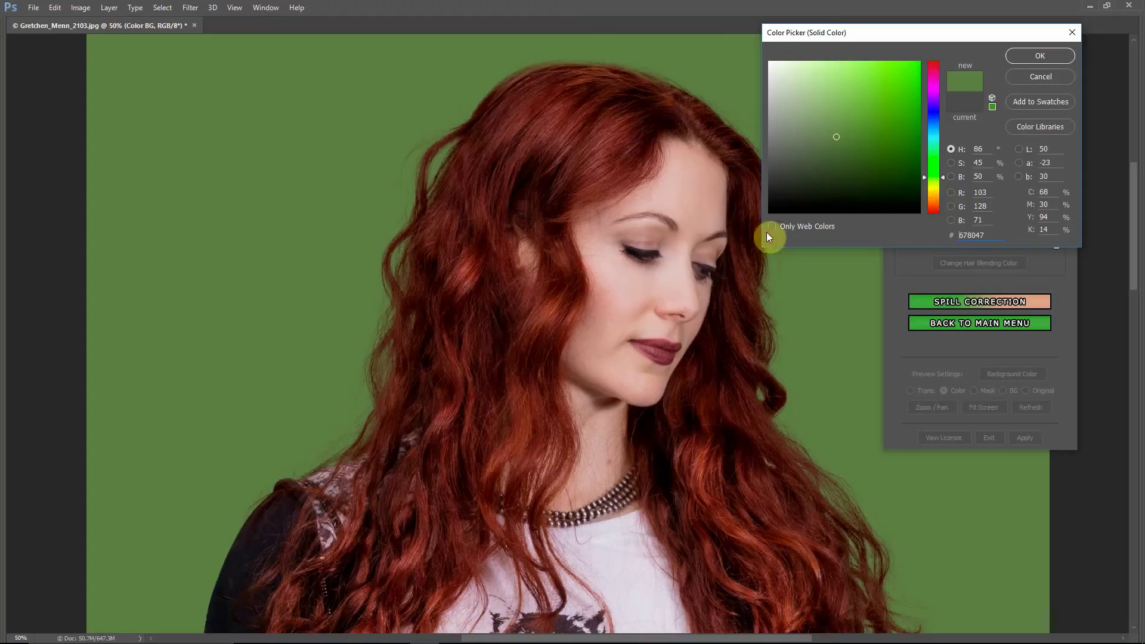
left_click(935, 201)
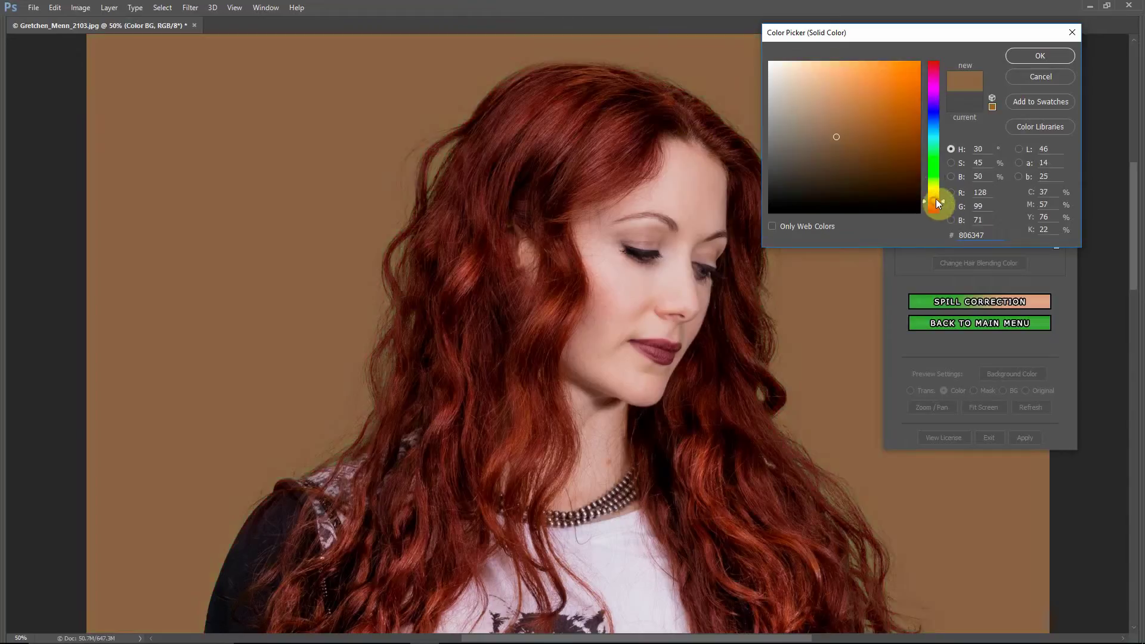
left_click(934, 80)
left_click(935, 71)
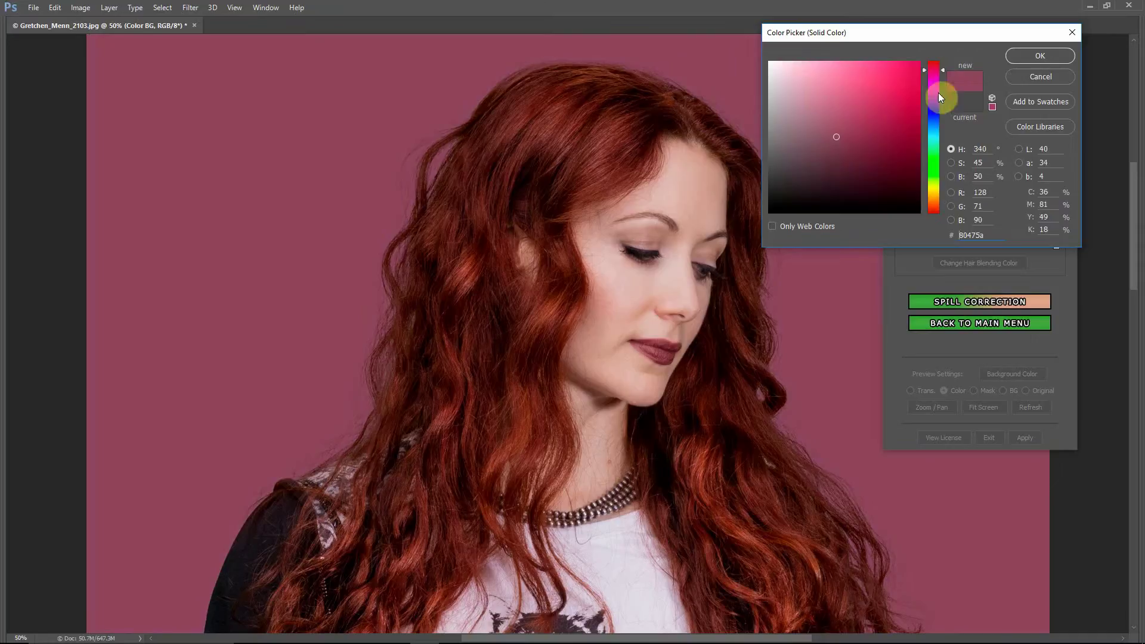
left_click(937, 120)
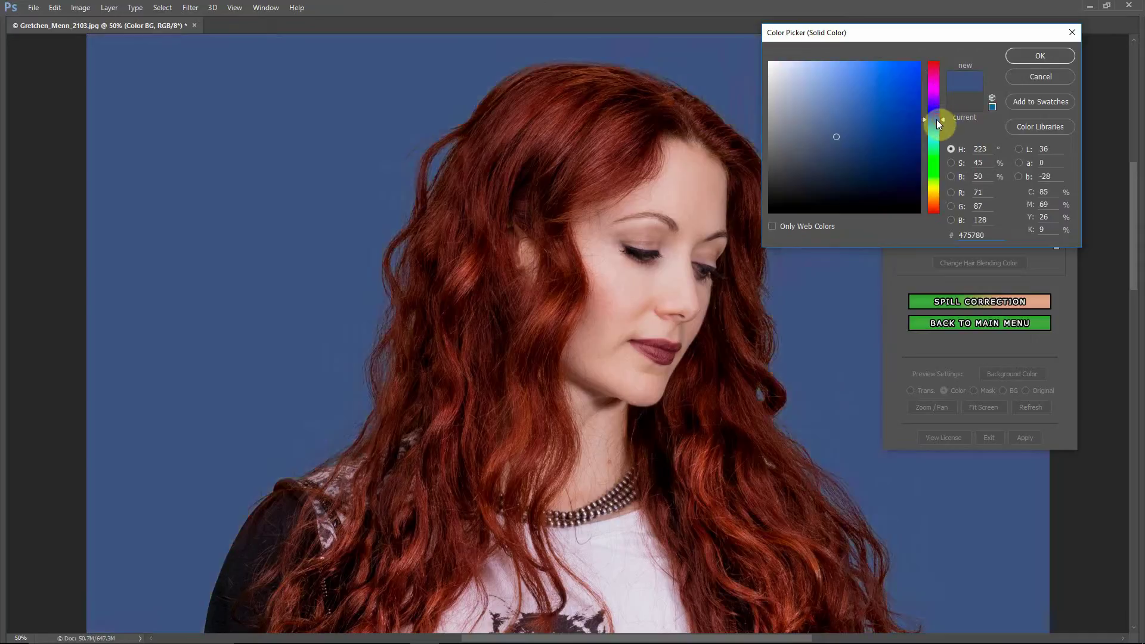
left_click(1026, 60)
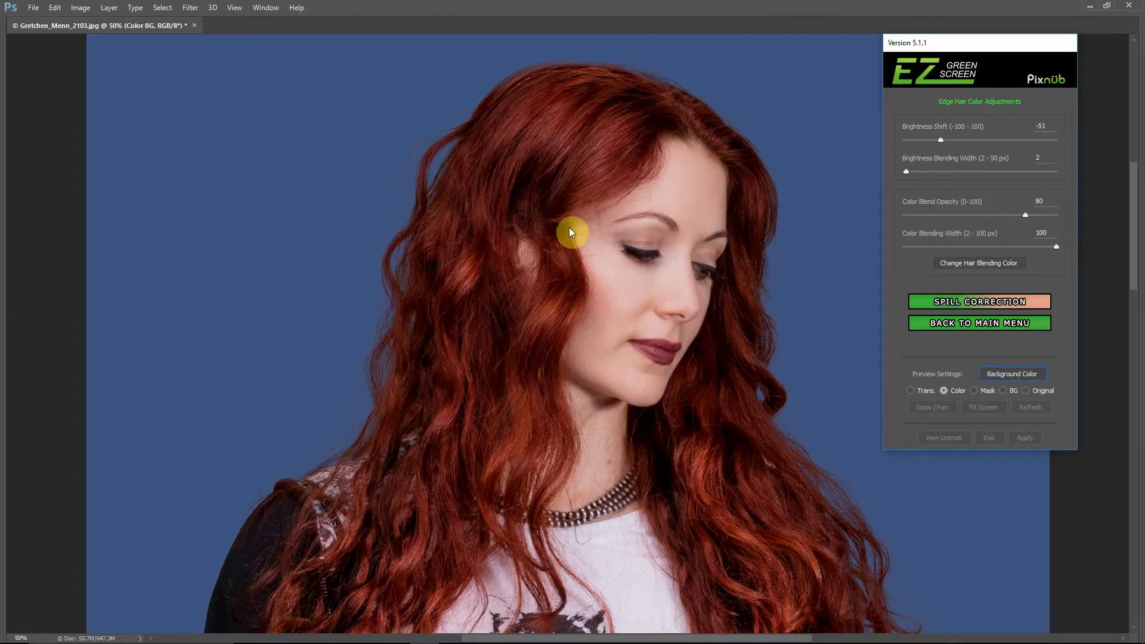
Save the settings as new preset 'Red hair green Screen' with auto spill correction opacity off
left_click(940, 323)
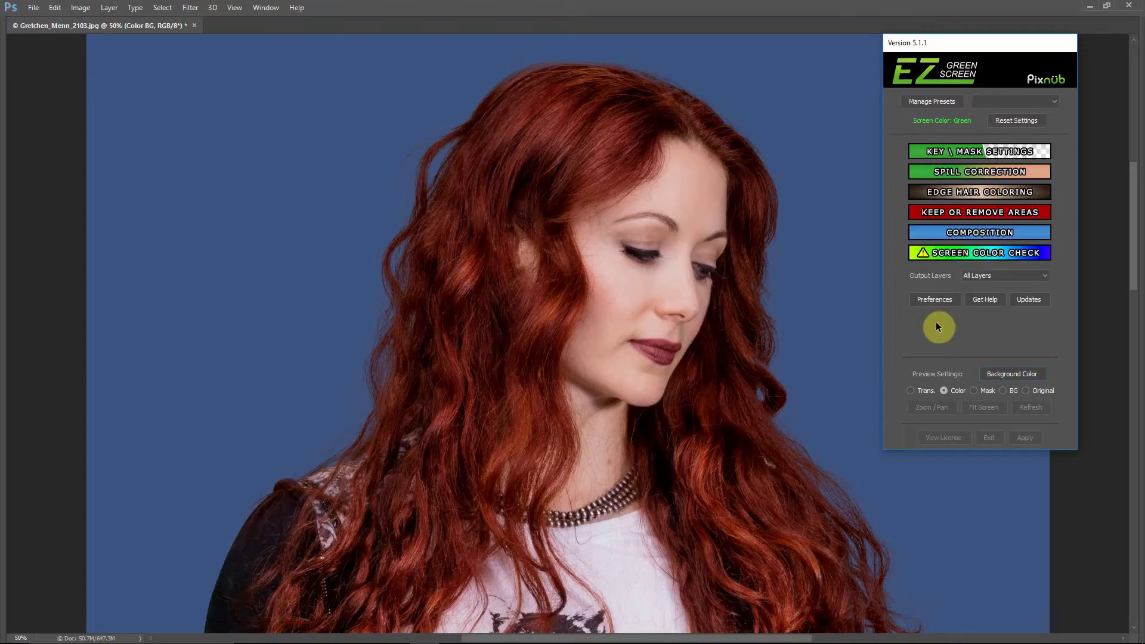
left_click(936, 102)
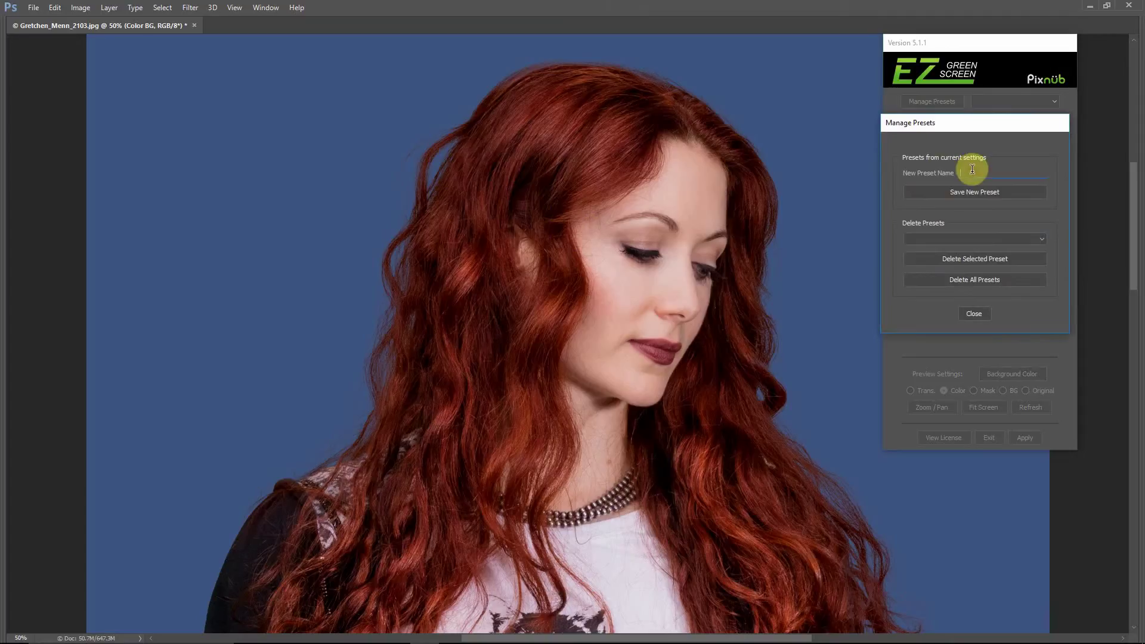
type("Red nair green Screen")
left_click(944, 192)
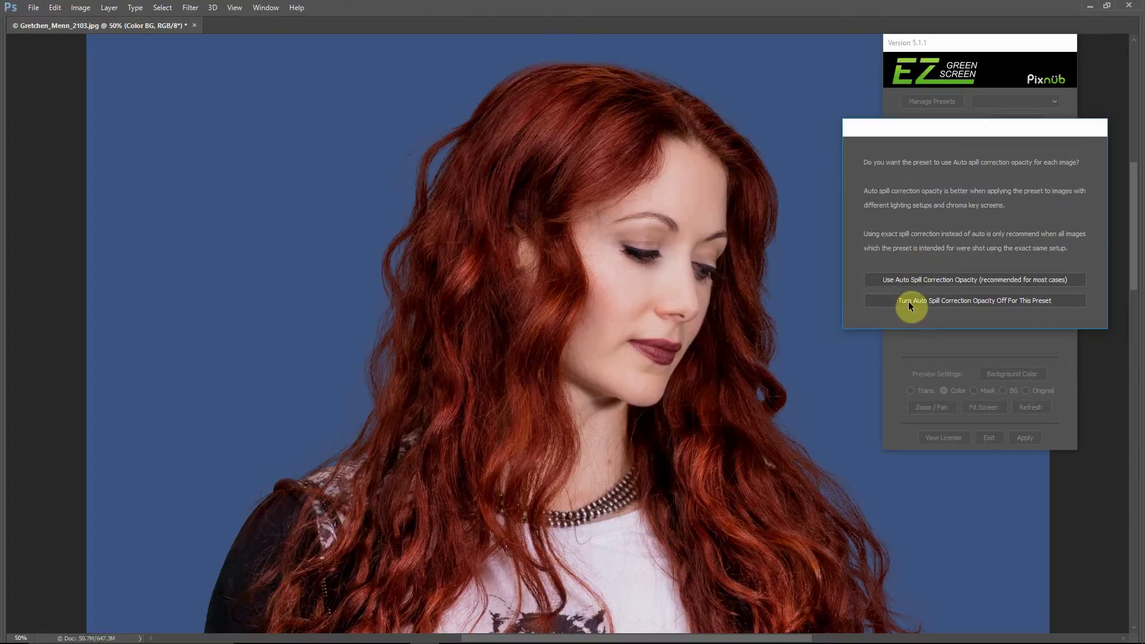
left_click(973, 301)
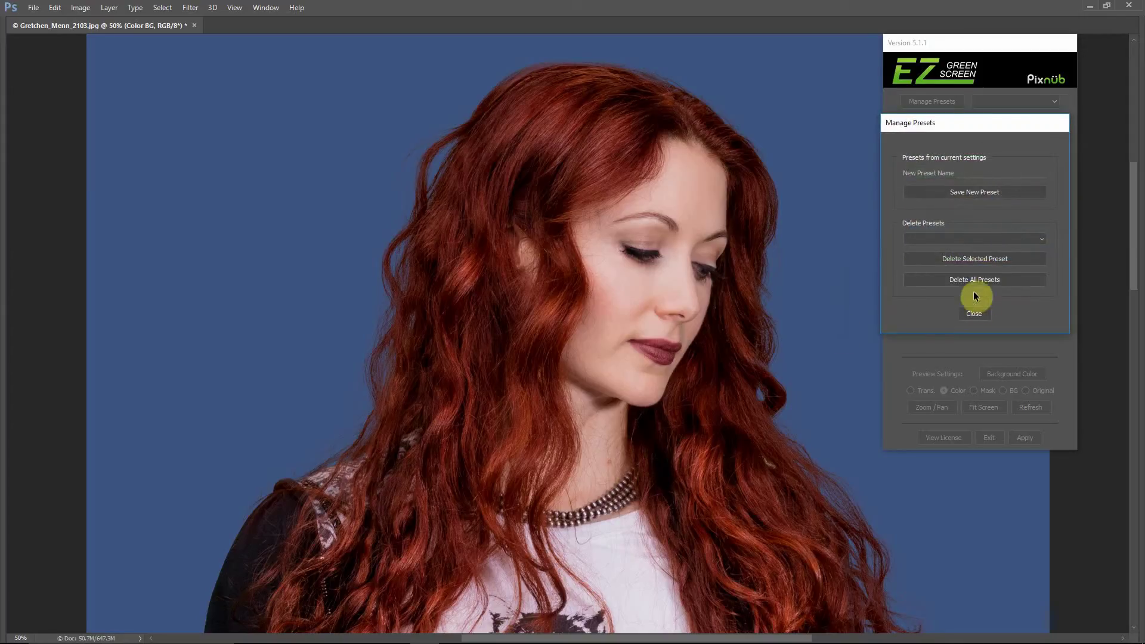
left_click(975, 312)
Open the Spill Correction page to review its sliders, with opacity at 60
left_click(986, 174)
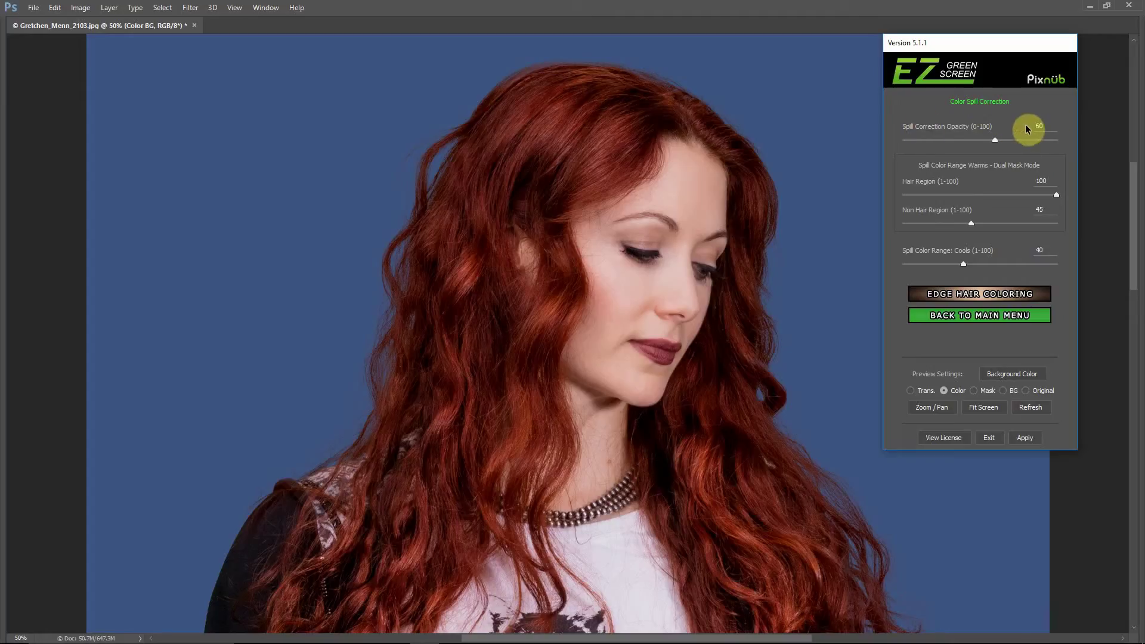
Exit the plugin without applying, then rerun EZ Green Screen 5 - Dual Mask from Filter
left_click(992, 438)
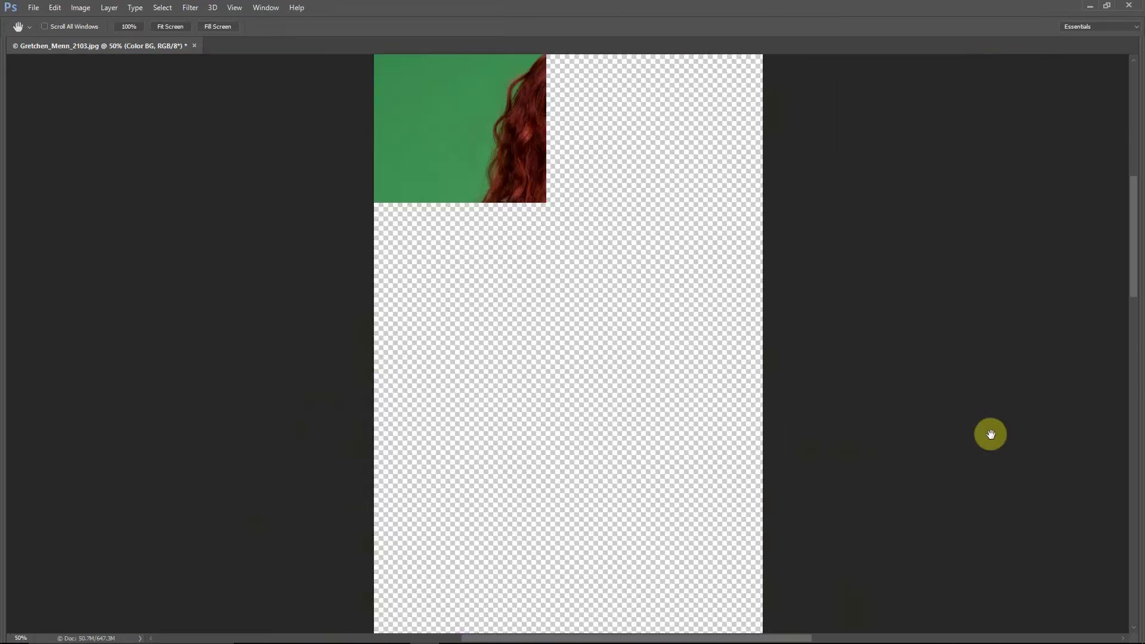
left_click(192, 8)
left_click(213, 8)
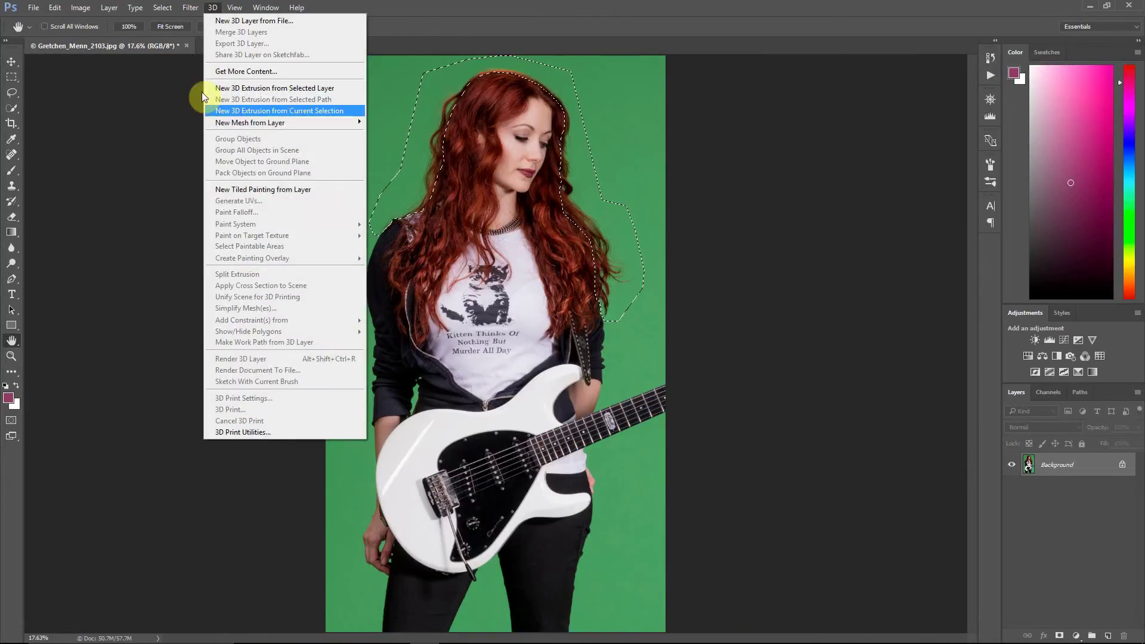
mouse_move(186, 10)
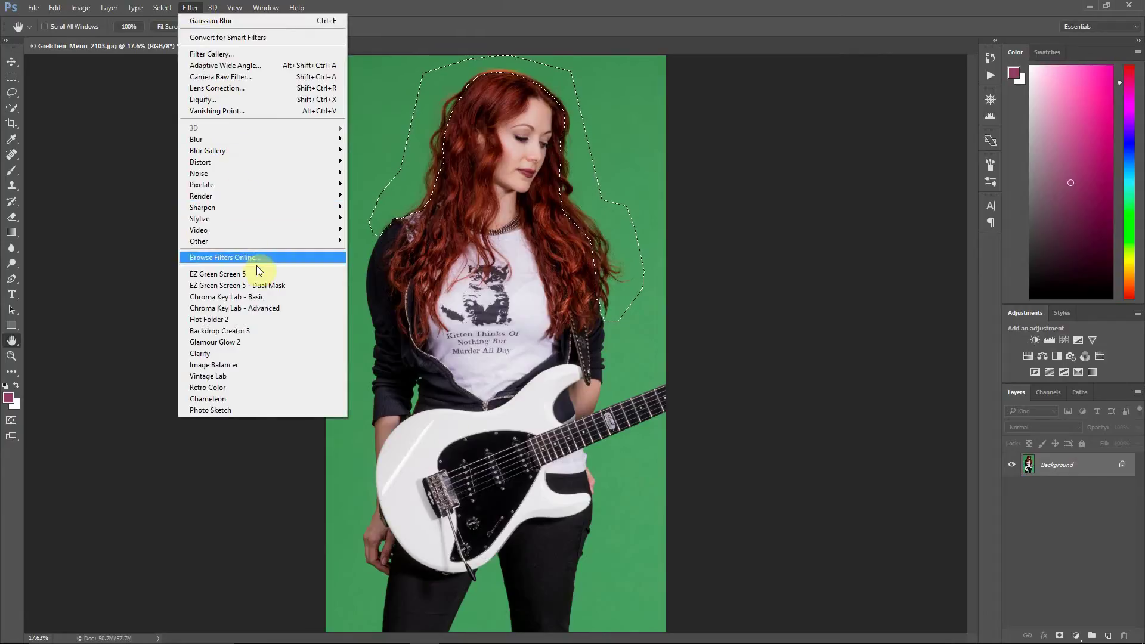
left_click(266, 285)
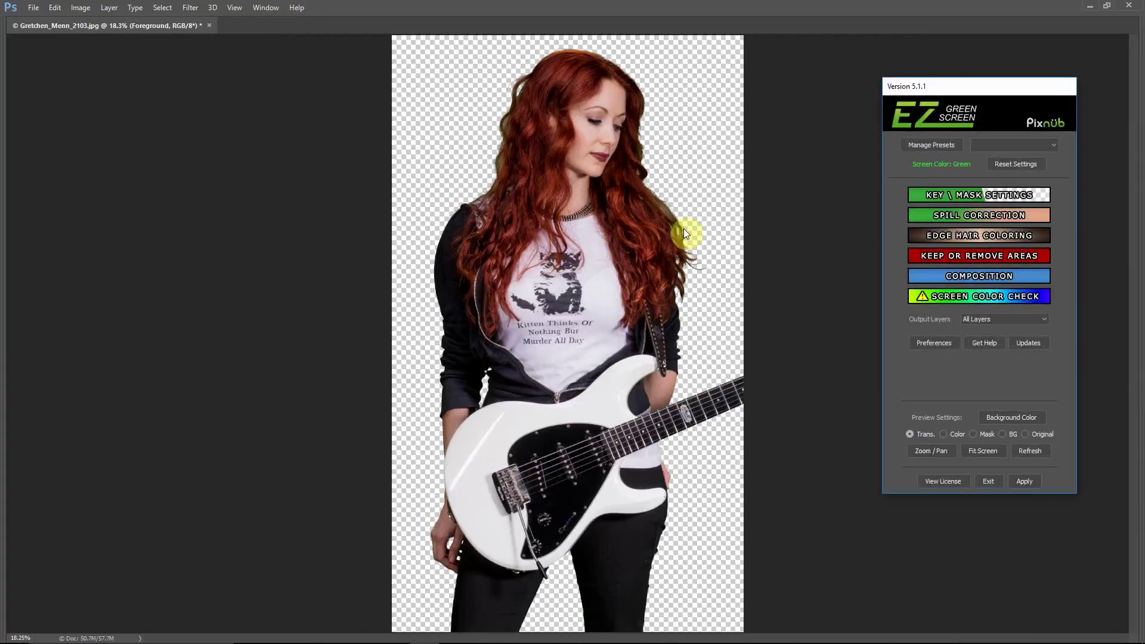
Load the 'Red hair green Screen' preset and set the preview background to grey #777a80
left_click(1000, 147)
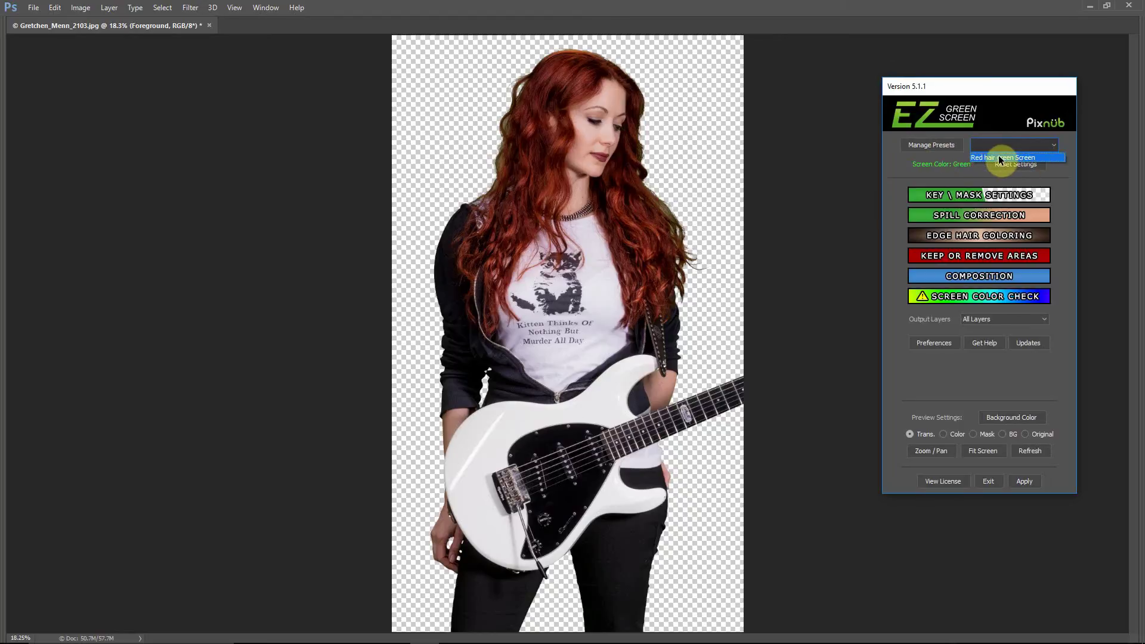
left_click(995, 159)
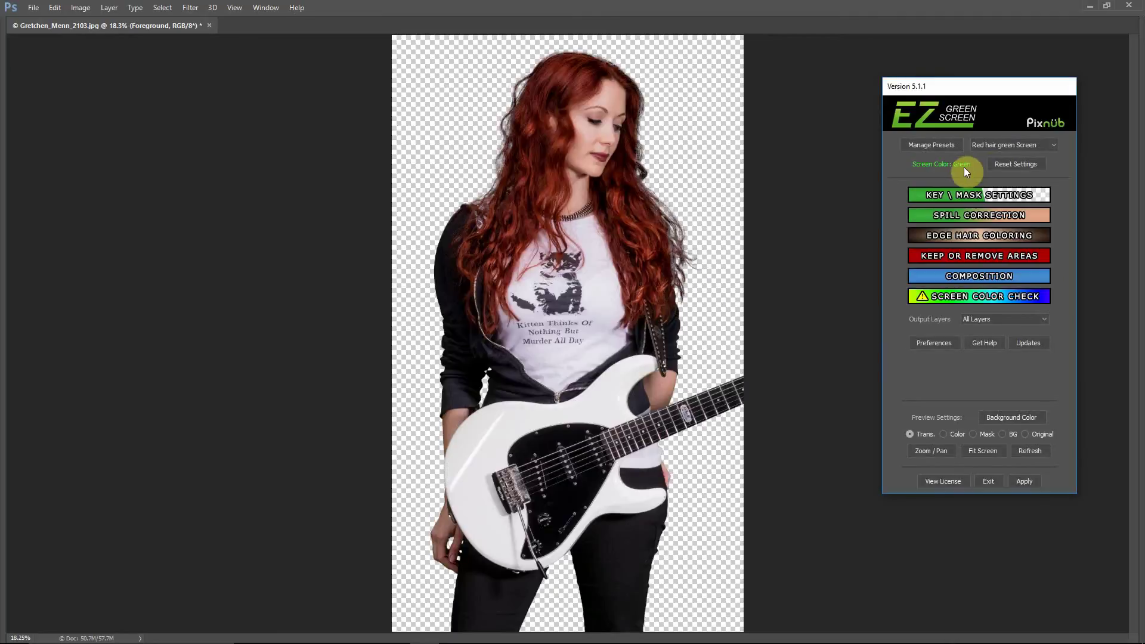
left_click(996, 421)
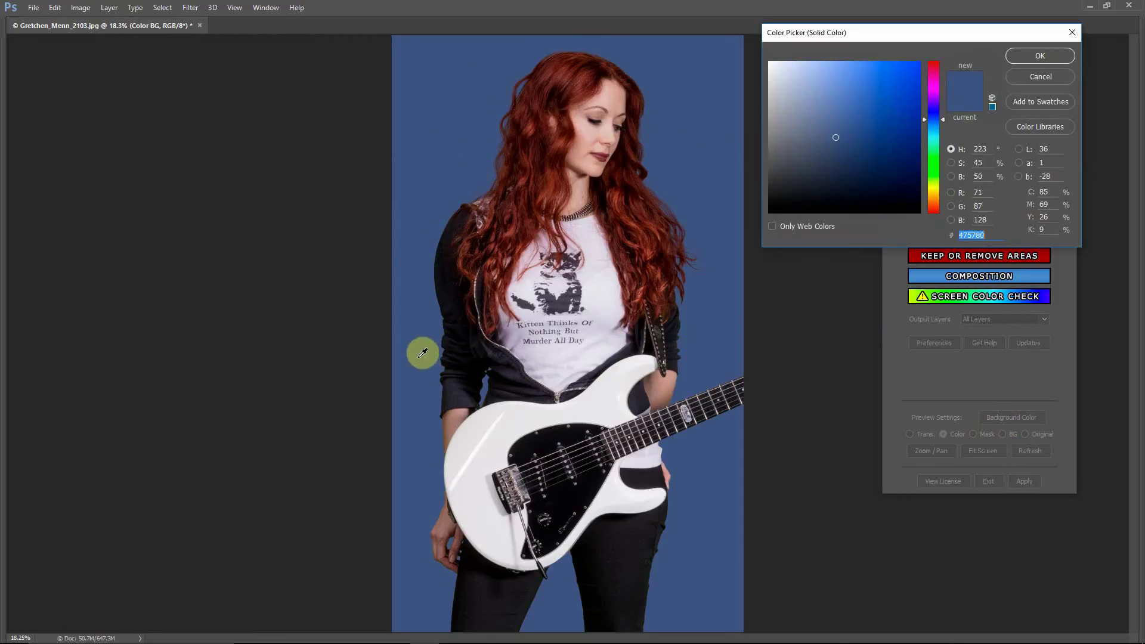
left_click_drag(800, 159, 779, 137)
left_click(1035, 56)
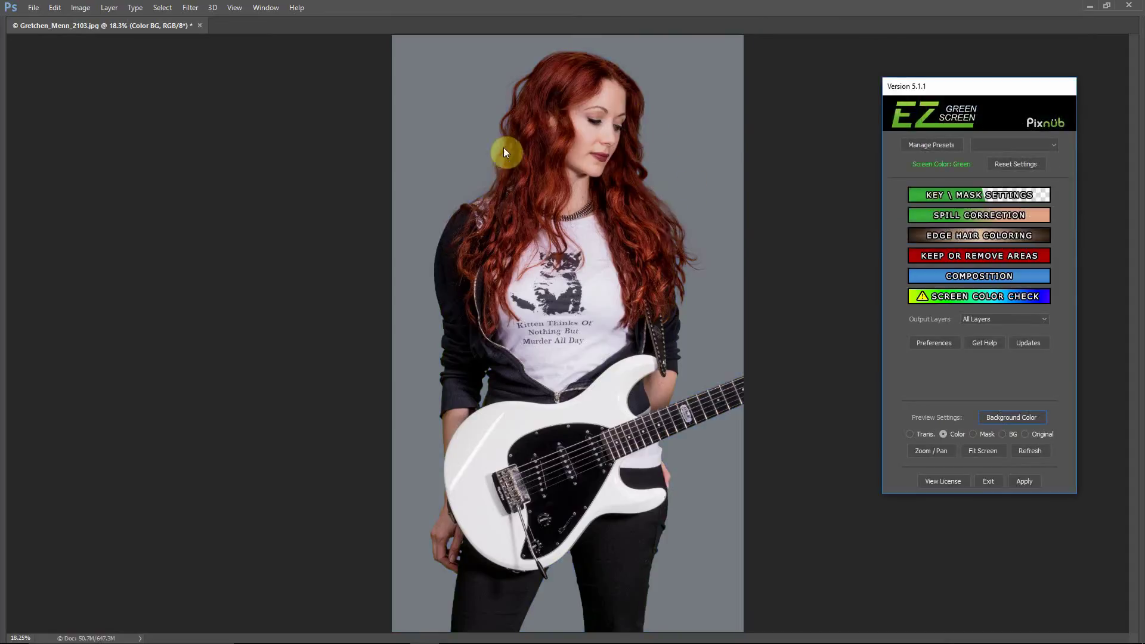
Check the Key/Mask settings, then set Edge Hair Coloring brightness shift to -31
left_click(980, 197)
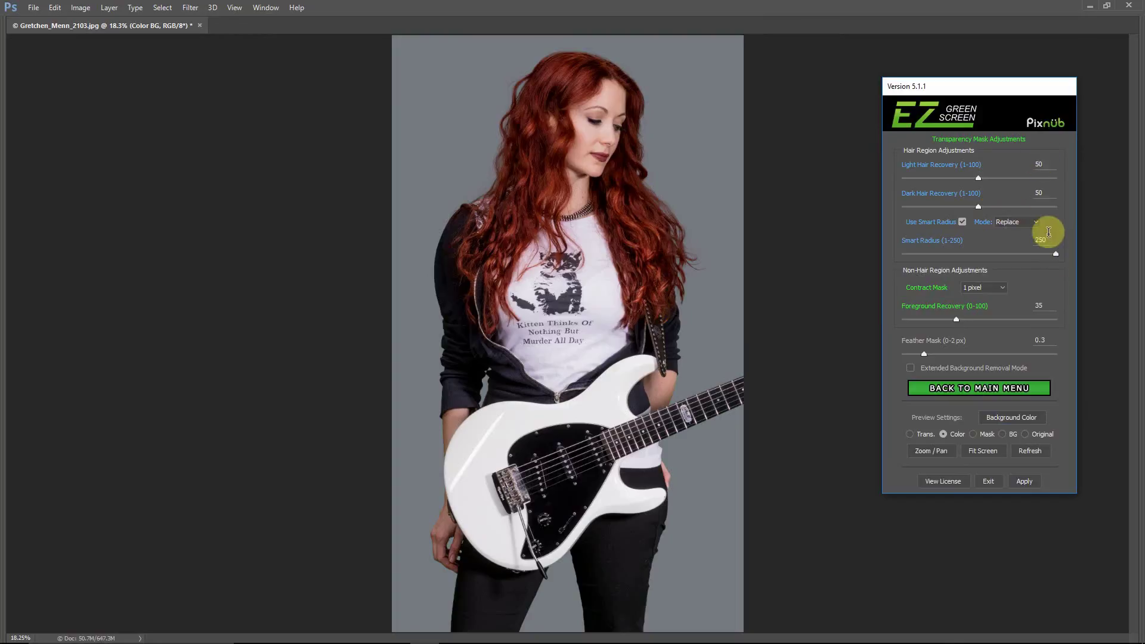
left_click(982, 391)
left_click(961, 220)
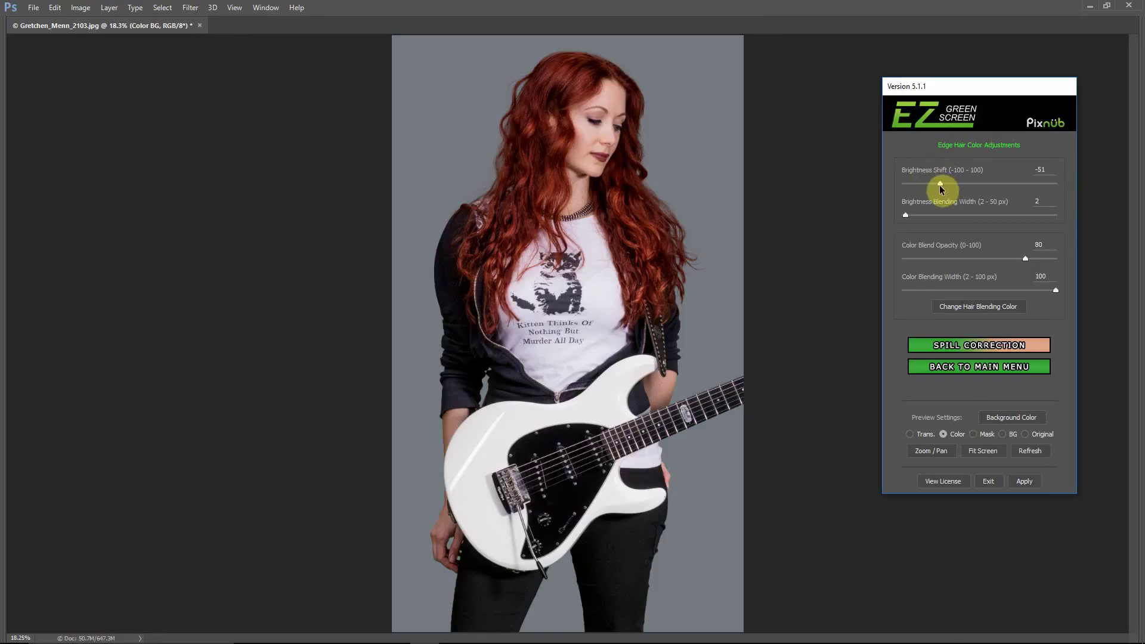
left_click_drag(941, 185, 954, 183)
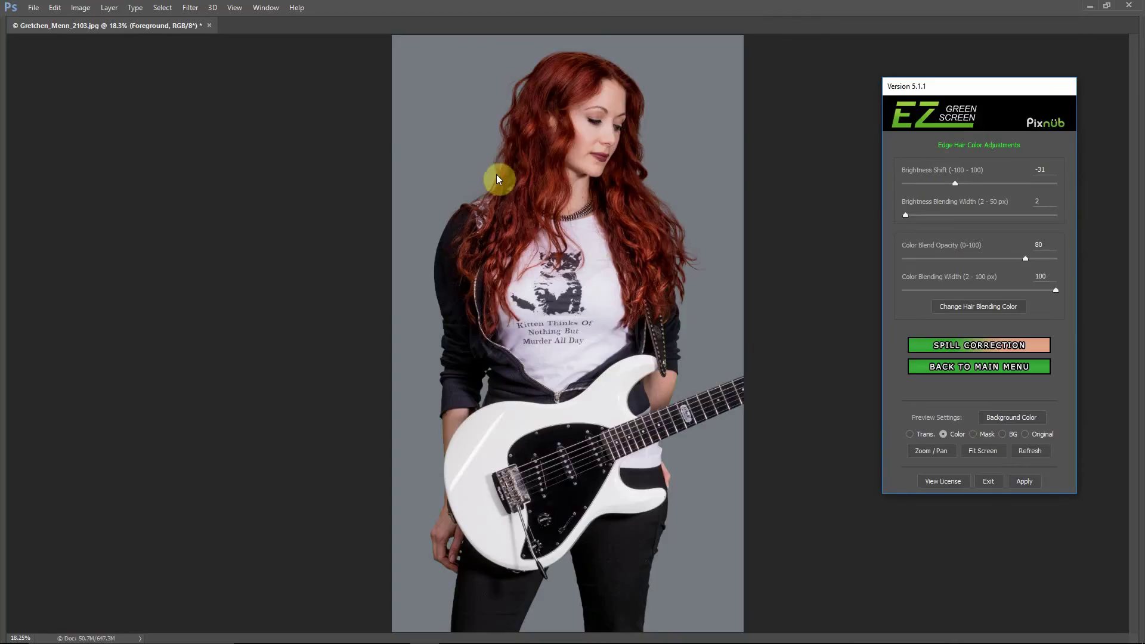